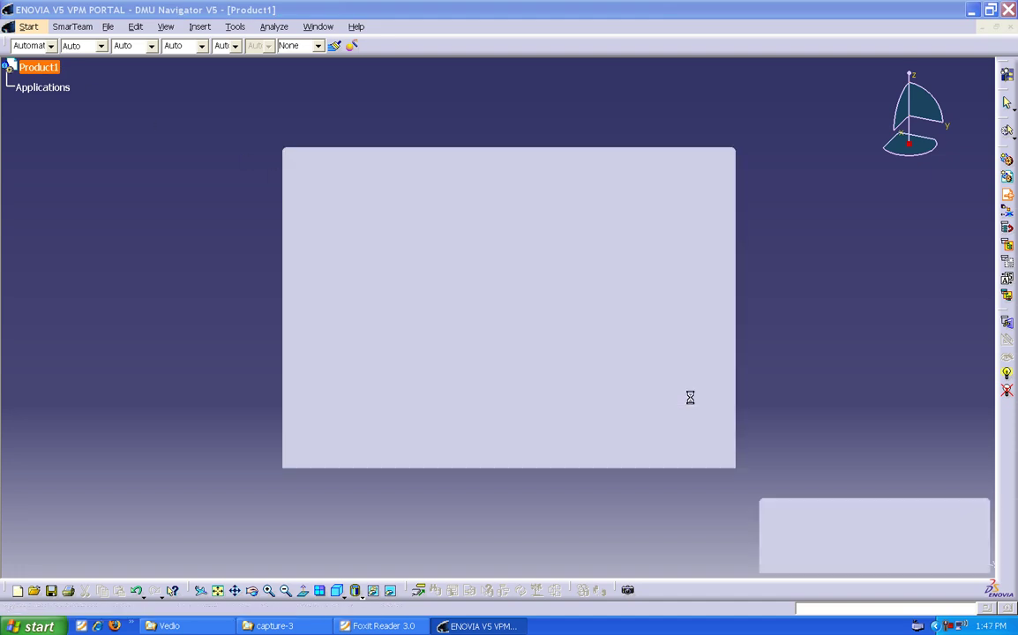
Step: Review the Iron material's analysis properties (density 7200kg_m3, Poisson ratio 0.25), then close the dialog
middle_click_drag(678, 389, 656, 405)
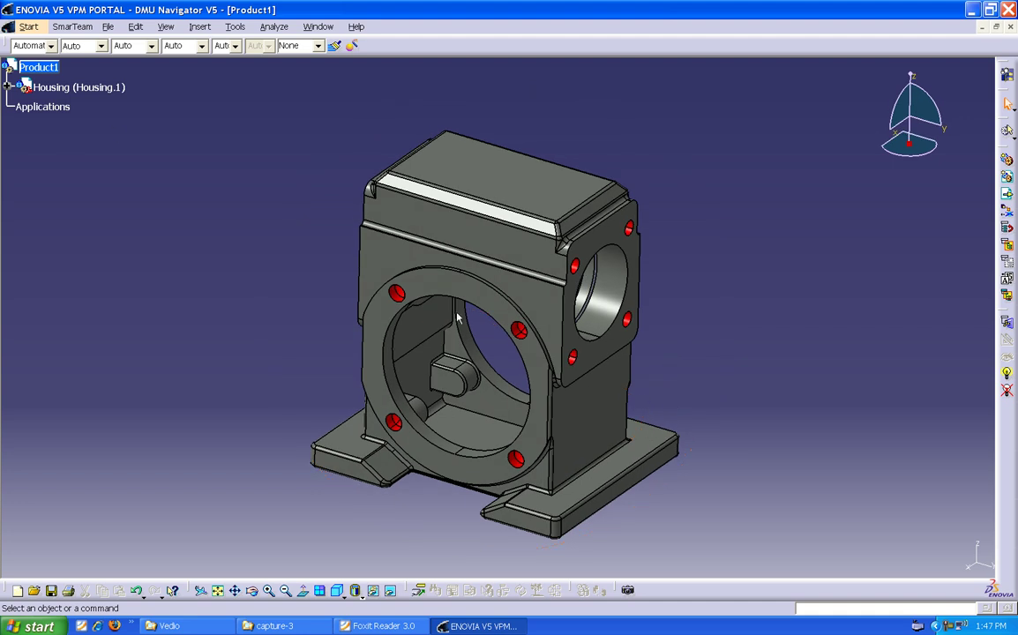
left_click(9, 87)
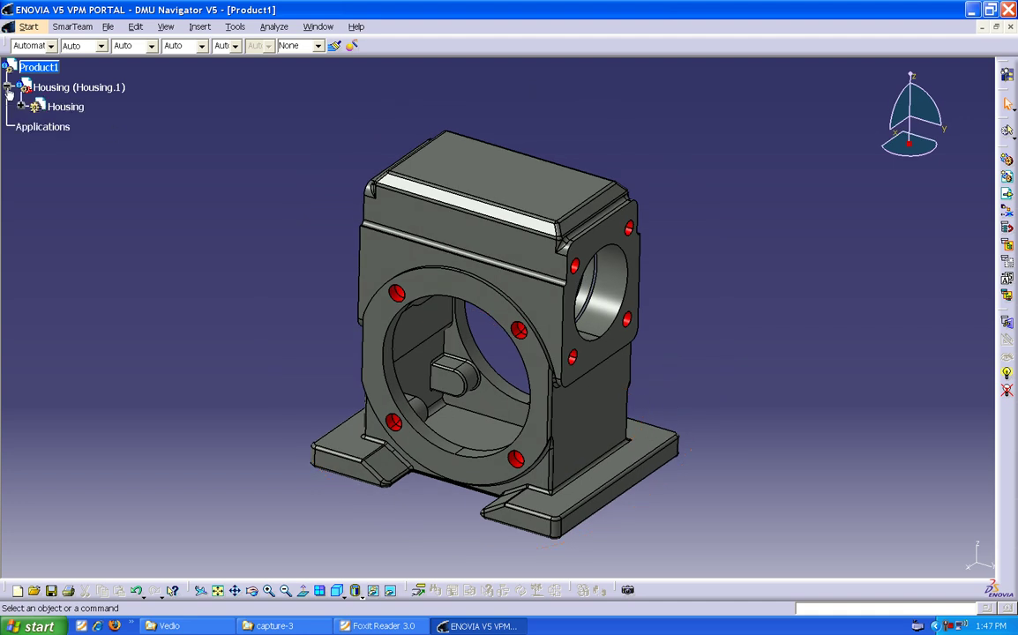
left_click(21, 107)
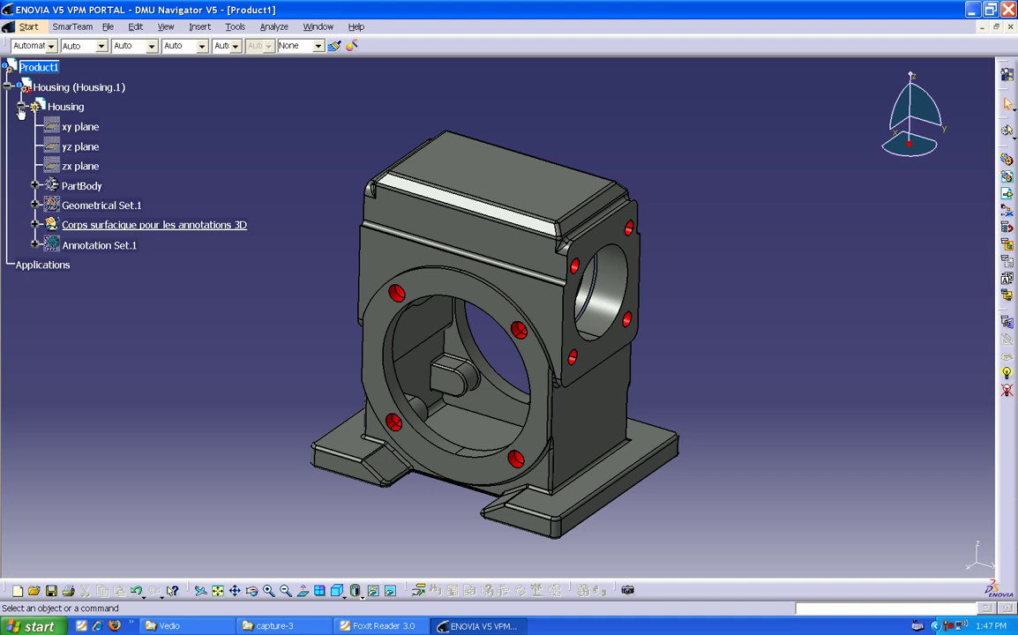
left_click(35, 186)
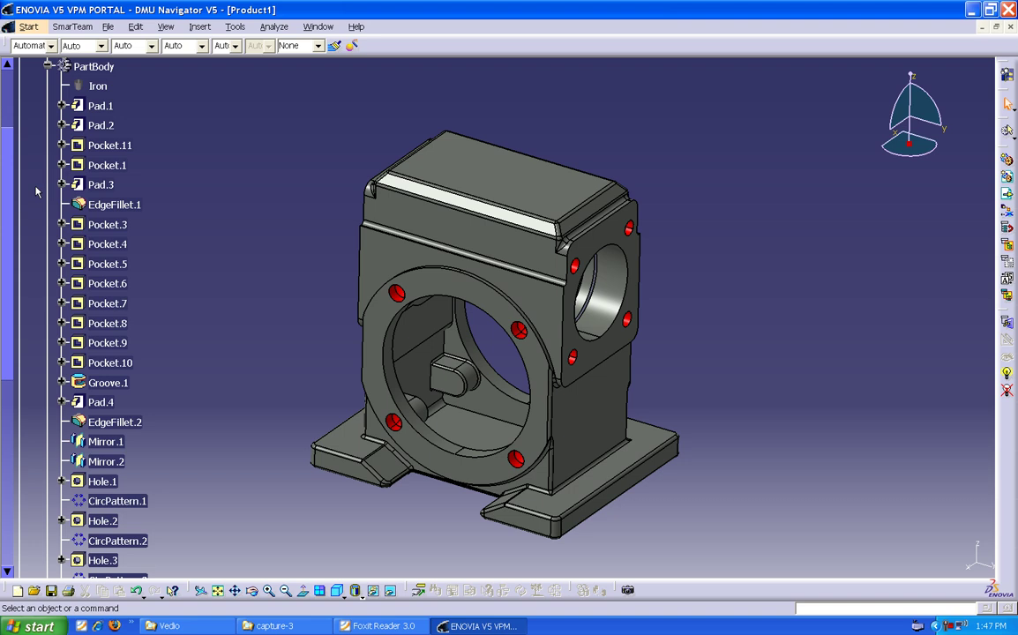
right_click(96, 90)
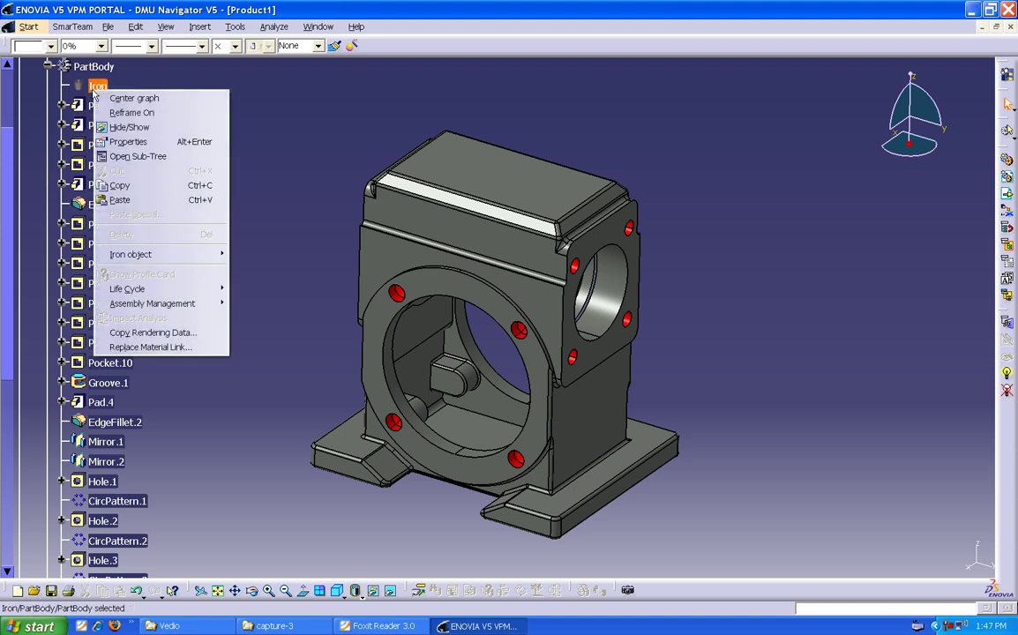
left_click(102, 143)
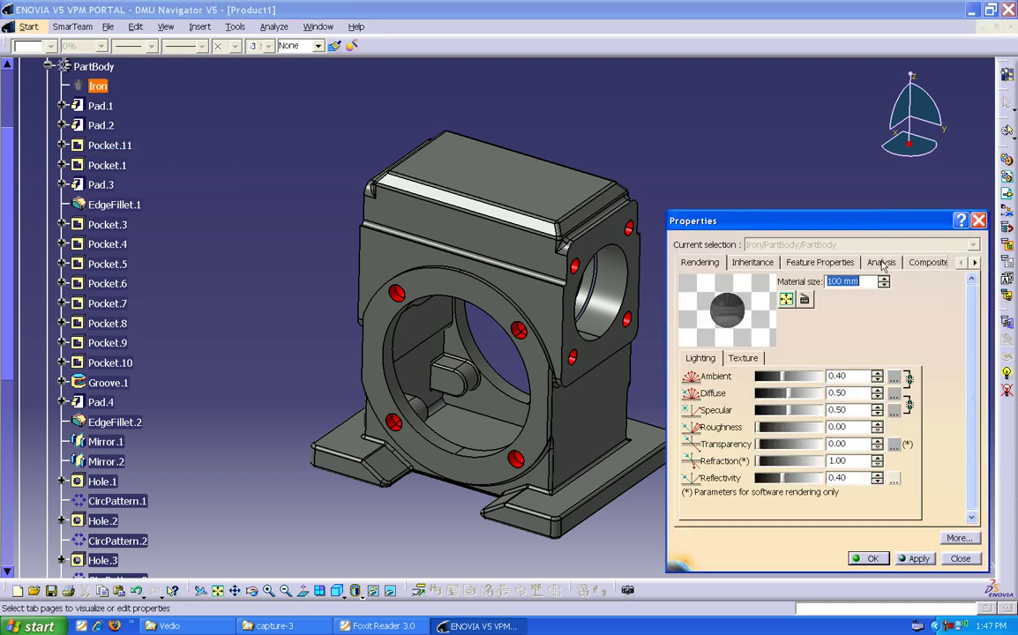
left_click(880, 263)
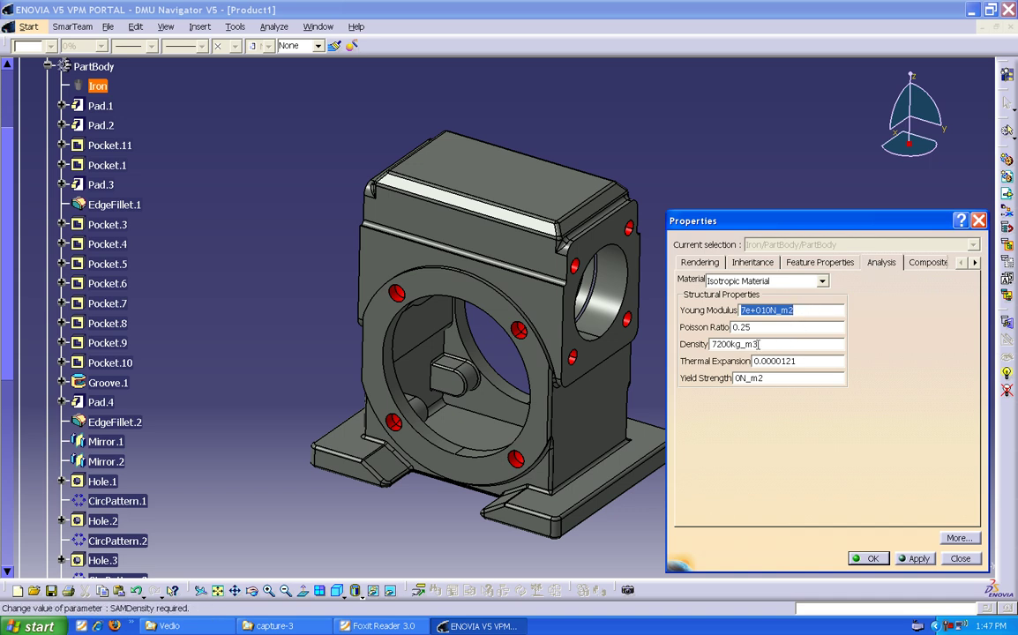
left_click(961, 560)
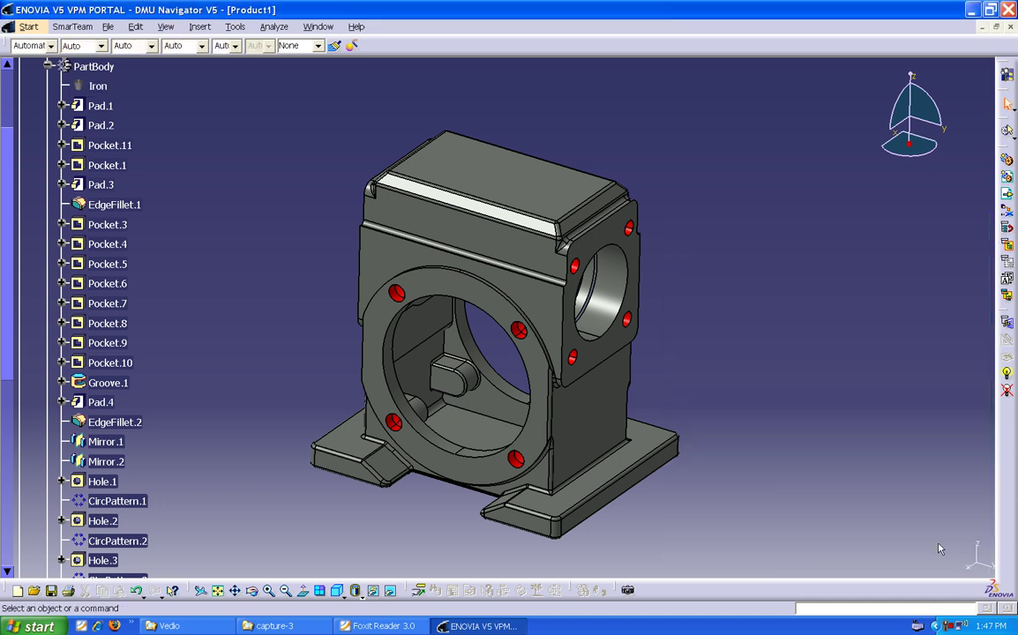
Step: Show Annotation Set.1 on the Housing and inspect the Ø66.04 bore and 4 x Ø10.65 hole callouts
left_click(47, 66)
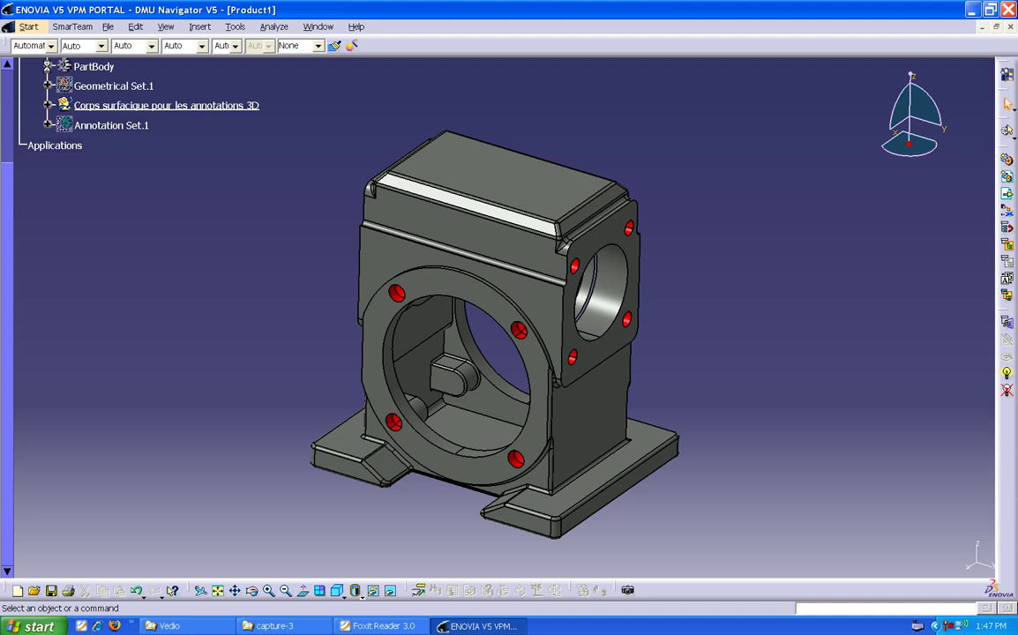
right_click(104, 126)
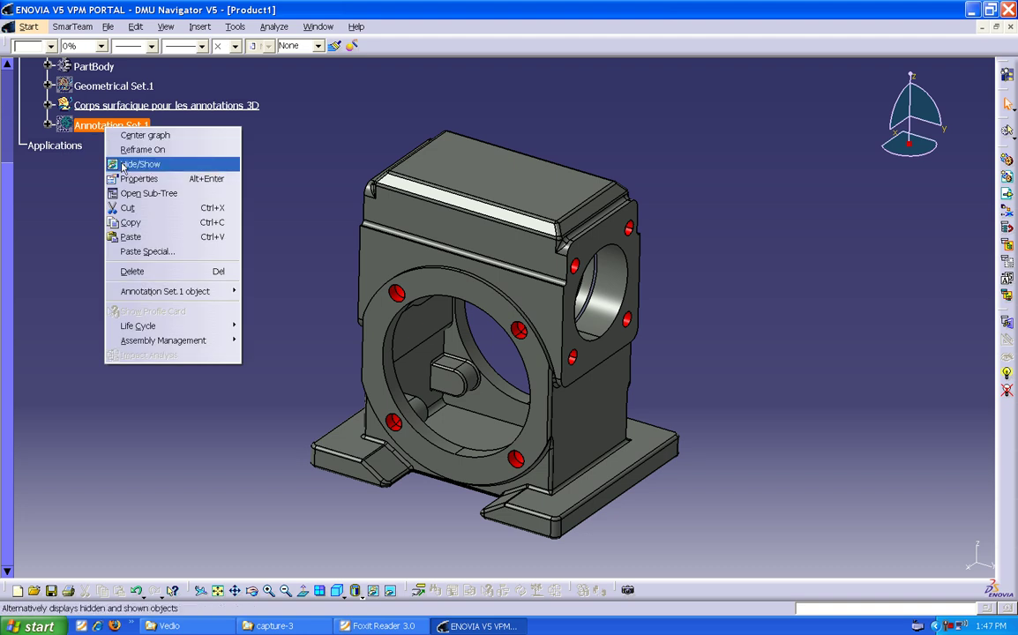
left_click(133, 164)
mouse_move(282, 243)
middle_mouse_down()
mouse_move(424, 370)
mouse_move(598, 425)
mouse_move(782, 423)
mouse_move(746, 214)
middle_mouse_up()
mouse_move(618, 299)
middle_mouse_down()
mouse_move(609, 286)
mouse_move(521, 303)
mouse_move(521, 340)
middle_mouse_up()
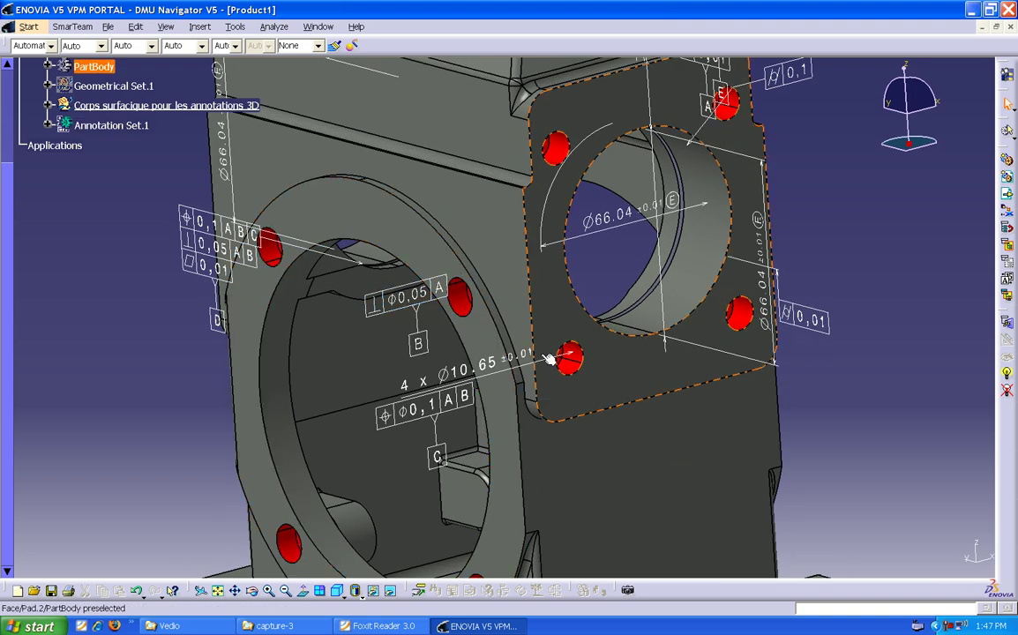
middle_click_drag(633, 275, 682, 382)
middle_click_drag(500, 386, 506, 356)
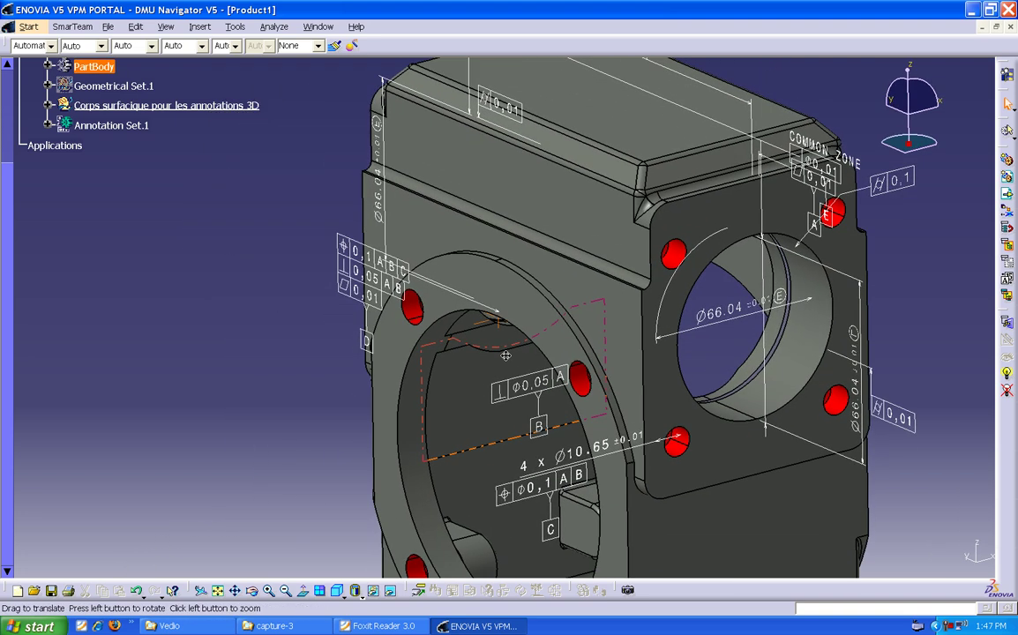
Step: Highlight Annotation Set.1's datums, geometrical tolerances and dimensions, then list its 'high speed shaft' and 'motor adaptator' captures
left_click(48, 126)
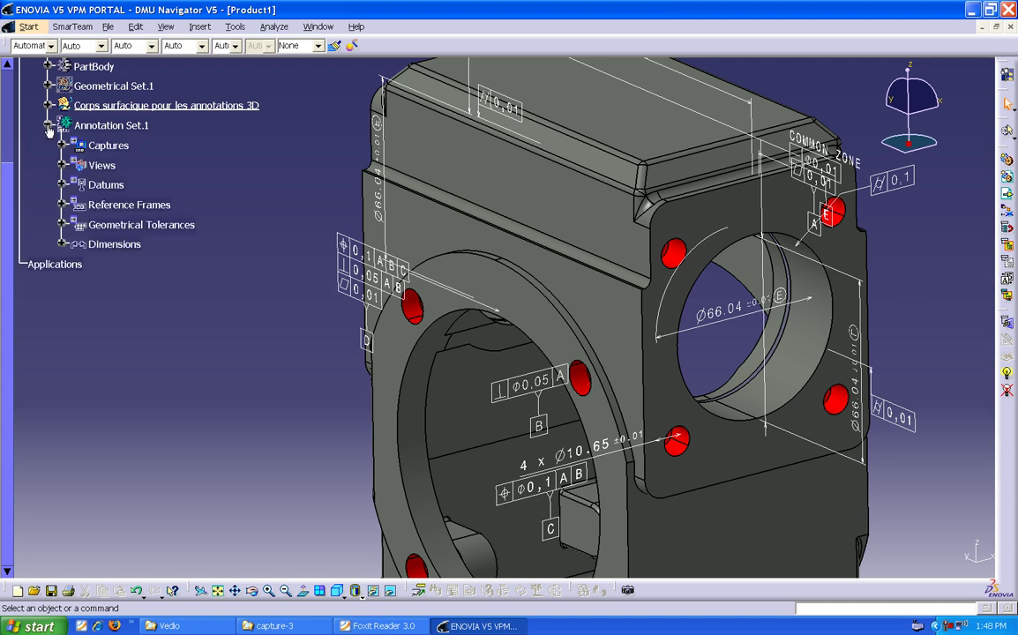
left_click(99, 187)
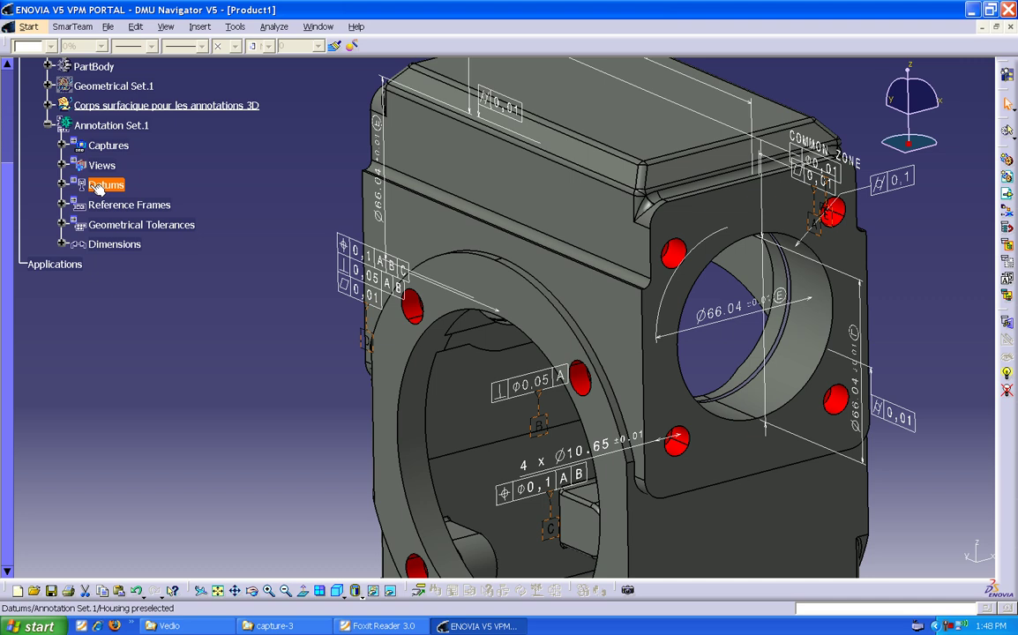
middle_click_drag(322, 352, 379, 336)
left_click(131, 226)
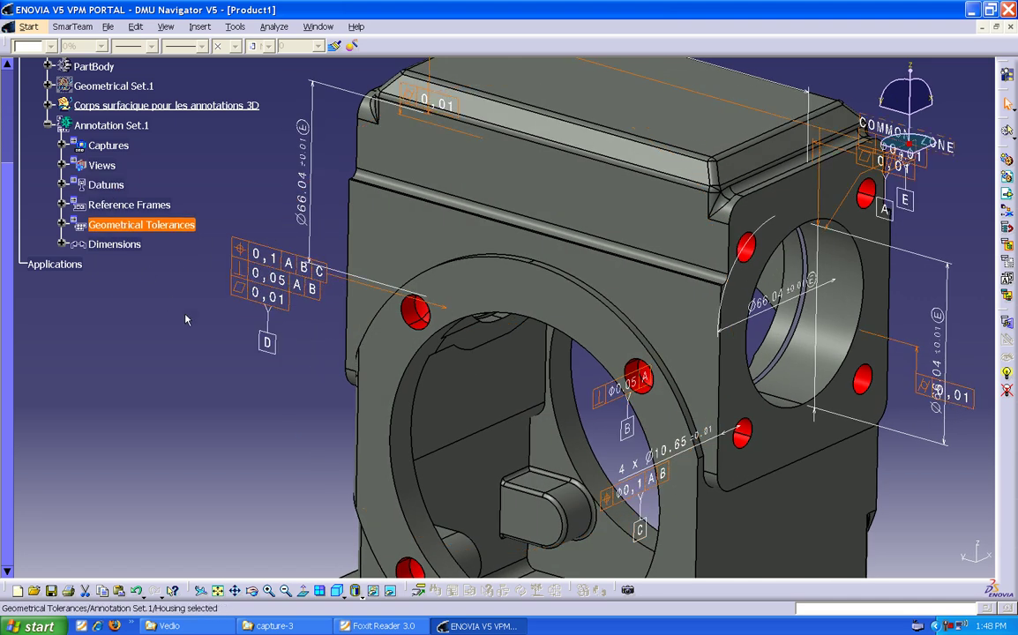
left_click(119, 246)
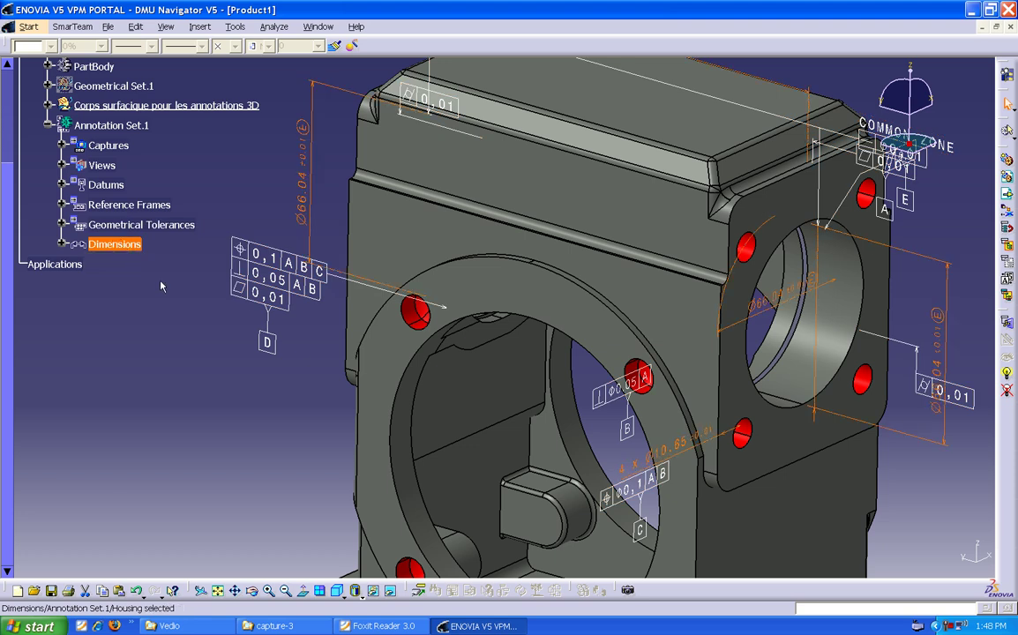
middle_click_drag(303, 338, 273, 369)
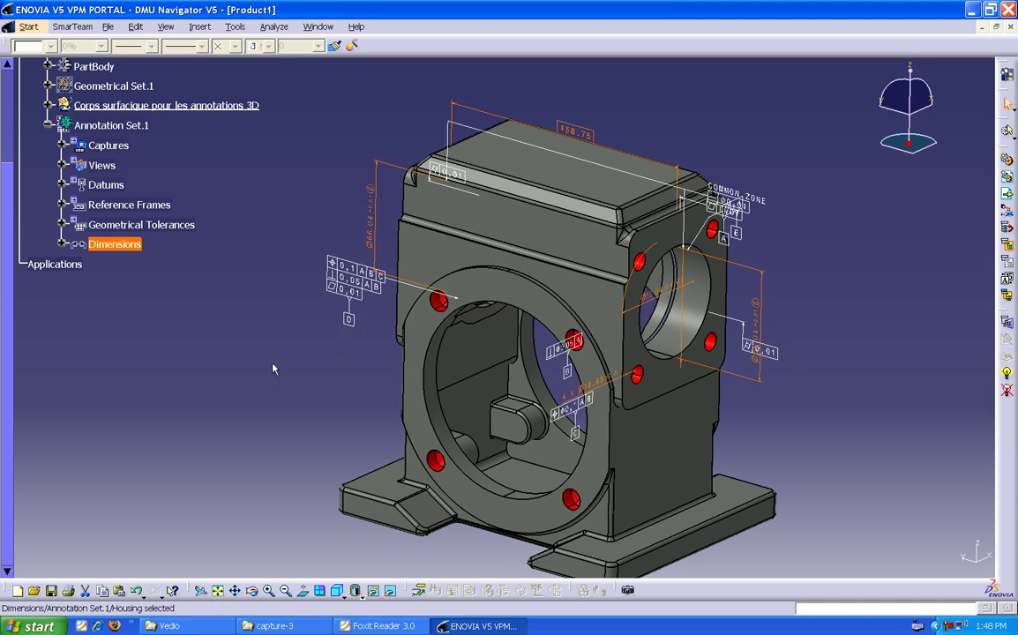
left_click(62, 147)
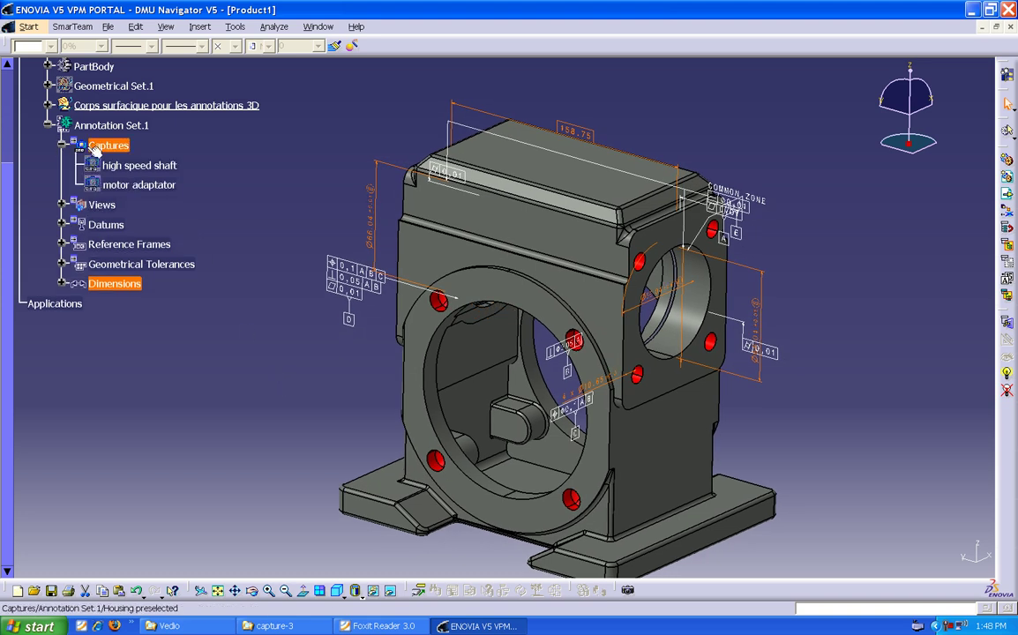
Step: Apply the motor adaptator capture, then the high speed shaft capture, and zoom in slightly
double_click(141, 187)
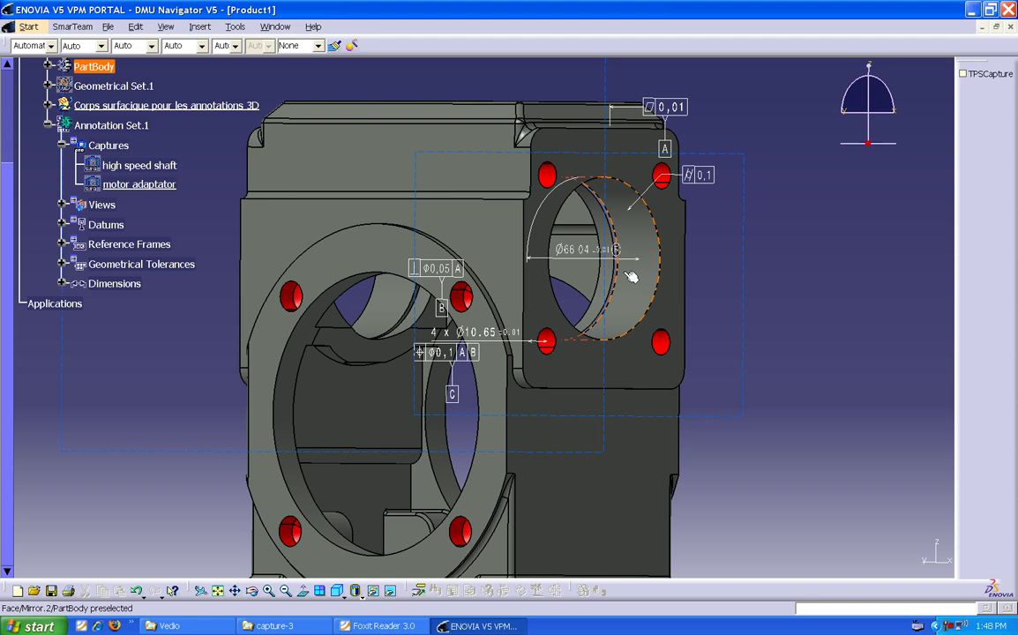
double_click(141, 166)
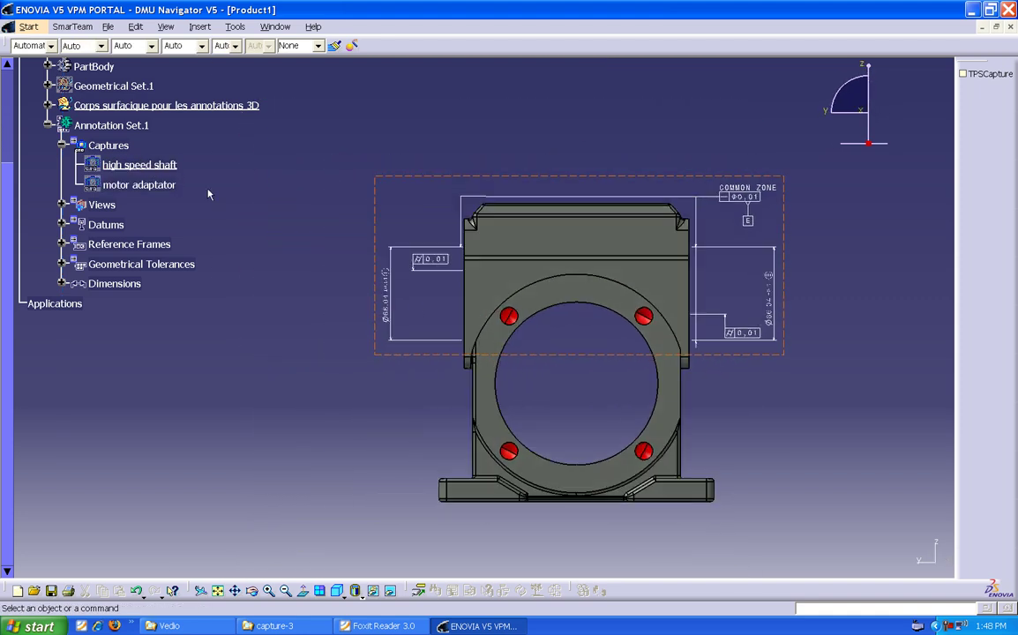
middle_click_drag(530, 362, 480, 362)
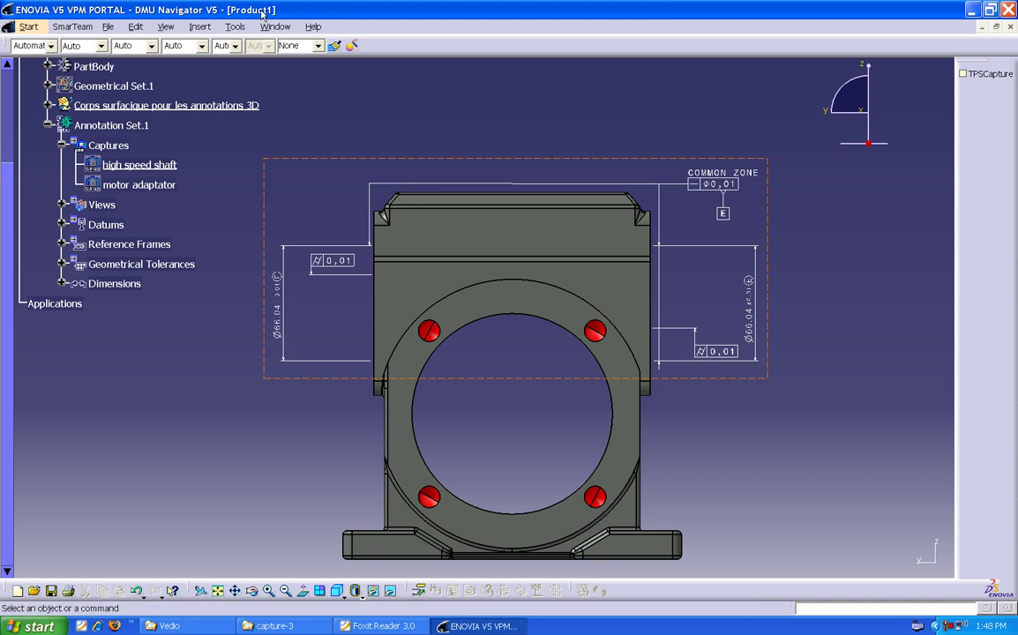
Step: Capture an image of a selected area framing the housing and its annotations
left_click(235, 26)
mouse_move(244, 45)
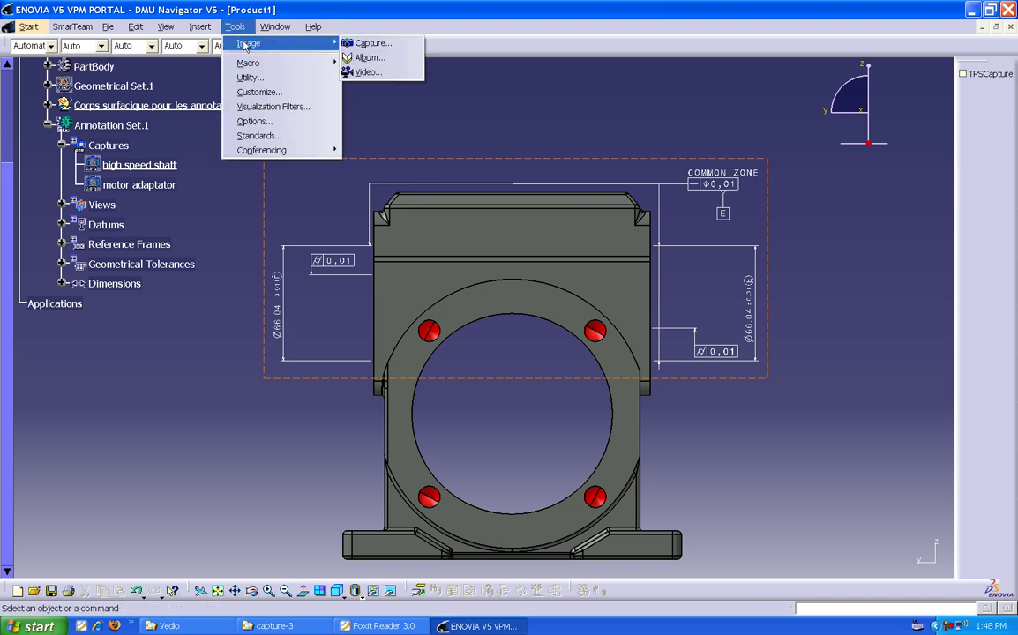
left_click(370, 44)
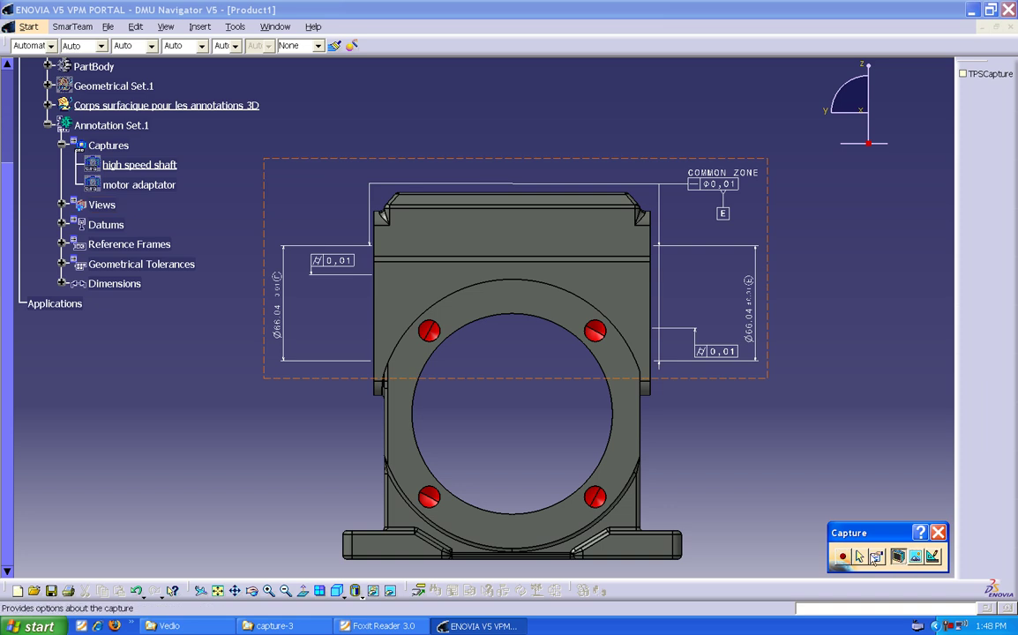
left_click(859, 557)
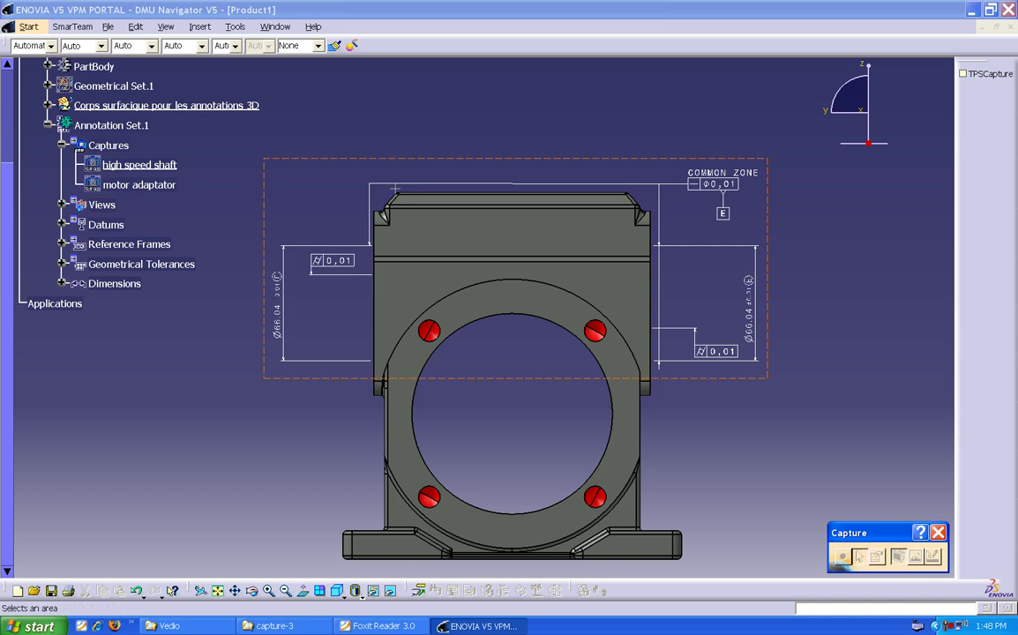
left_click_drag(236, 147, 796, 575)
left_click(843, 558)
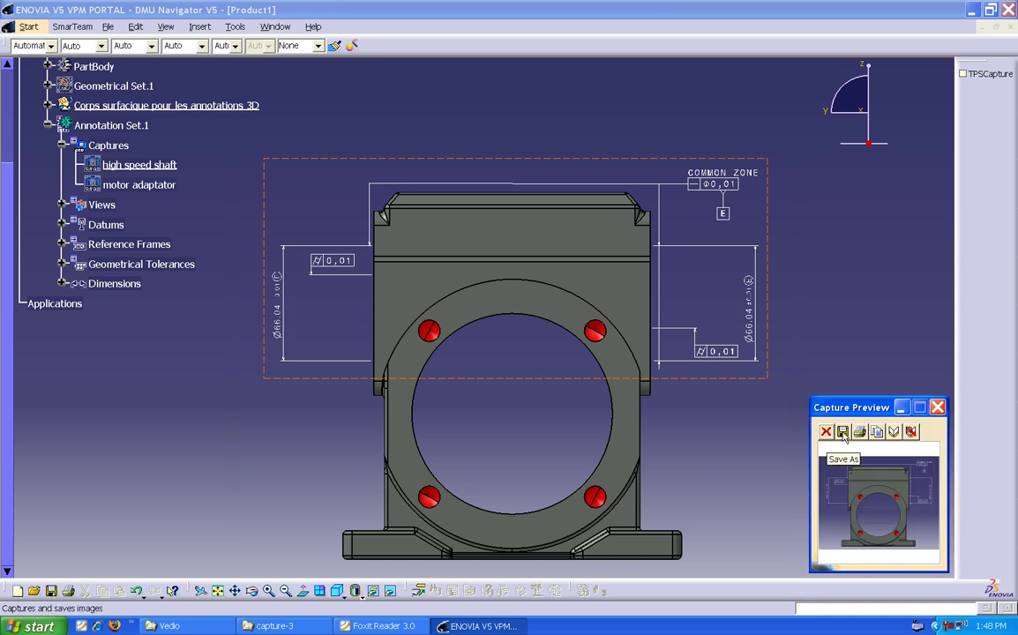
Step: Save the capture as JPEG Medium Quality 'cap-1', then close the preview and capture tools
left_click(843, 433)
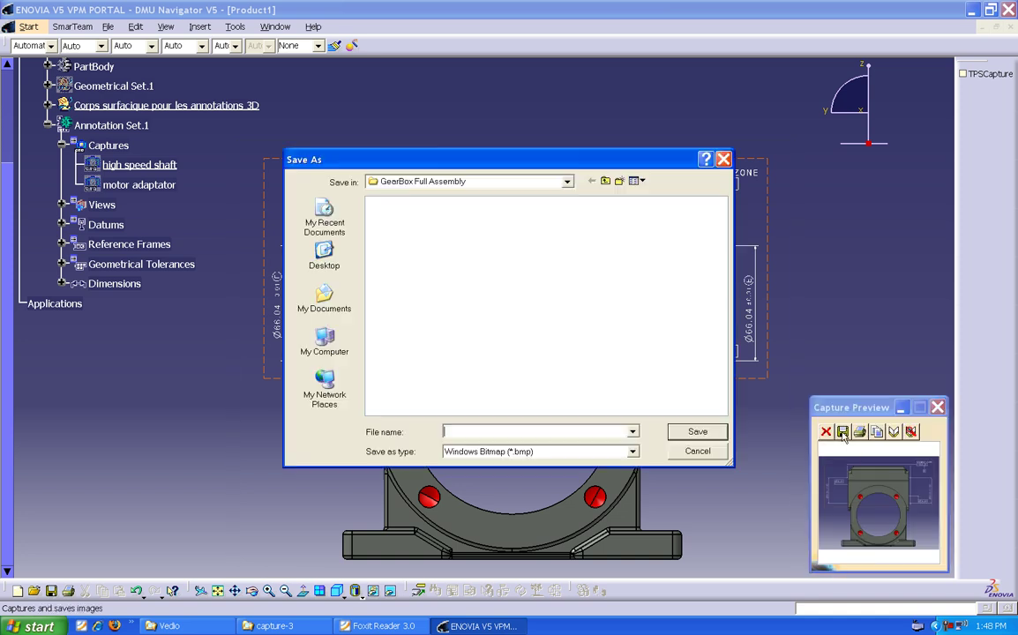
left_click(574, 452)
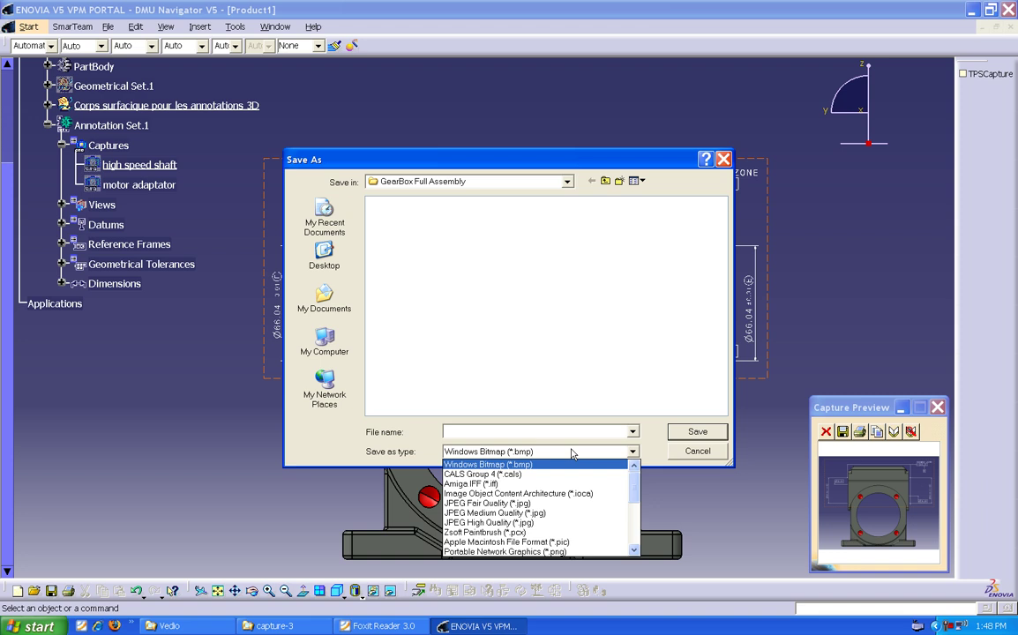
left_click(520, 513)
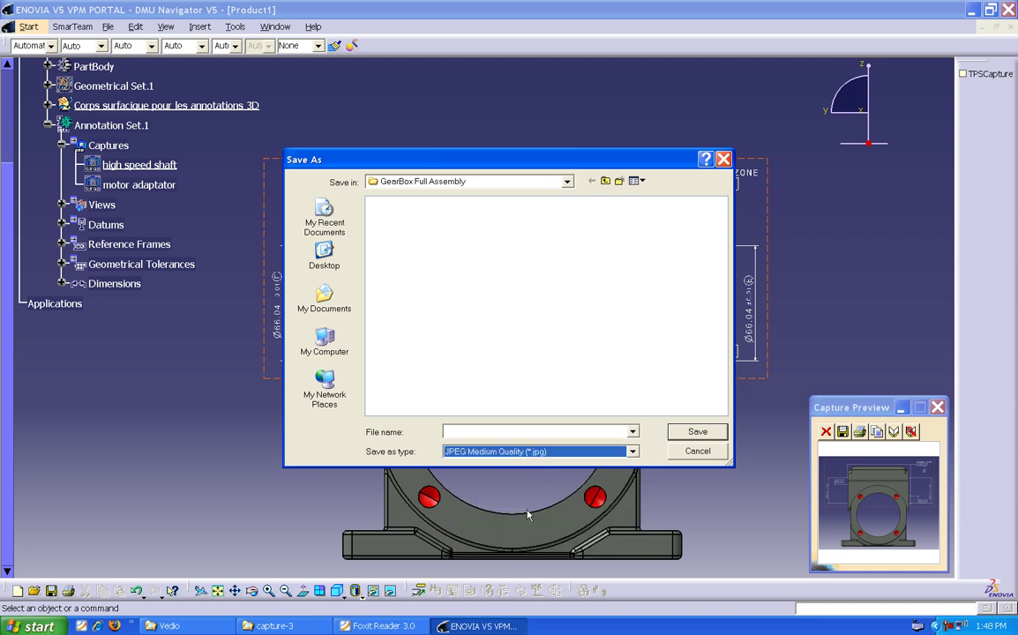
left_click(554, 432)
type("cap-1")
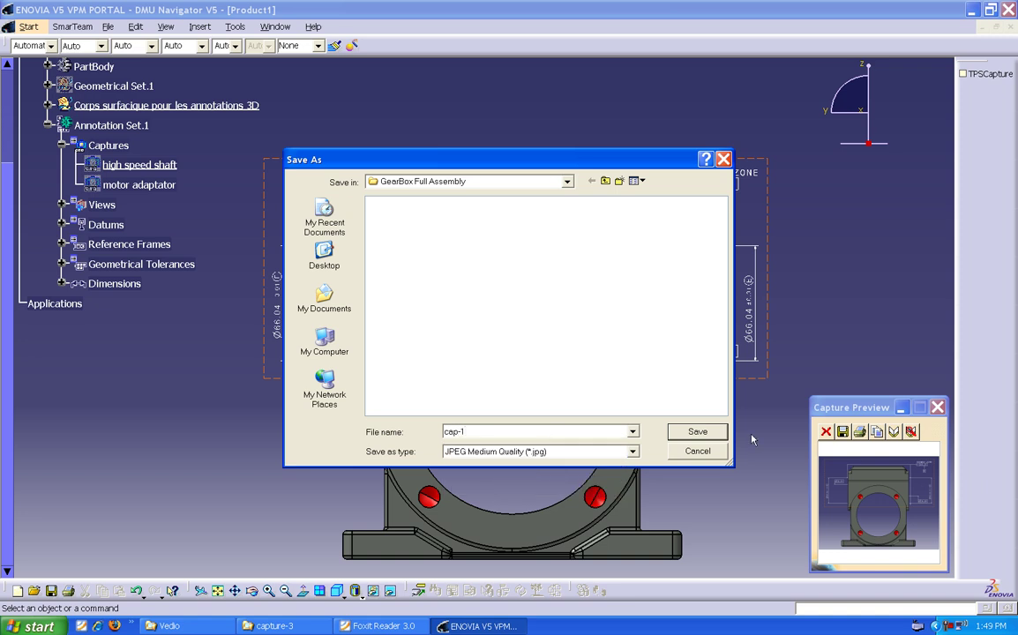
left_click(689, 434)
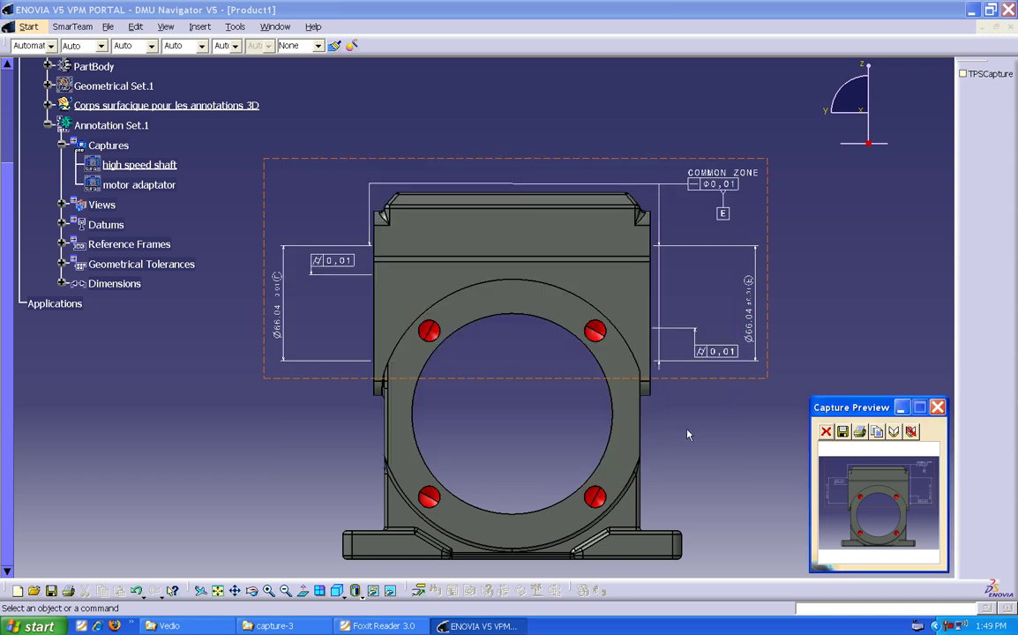
left_click(938, 408)
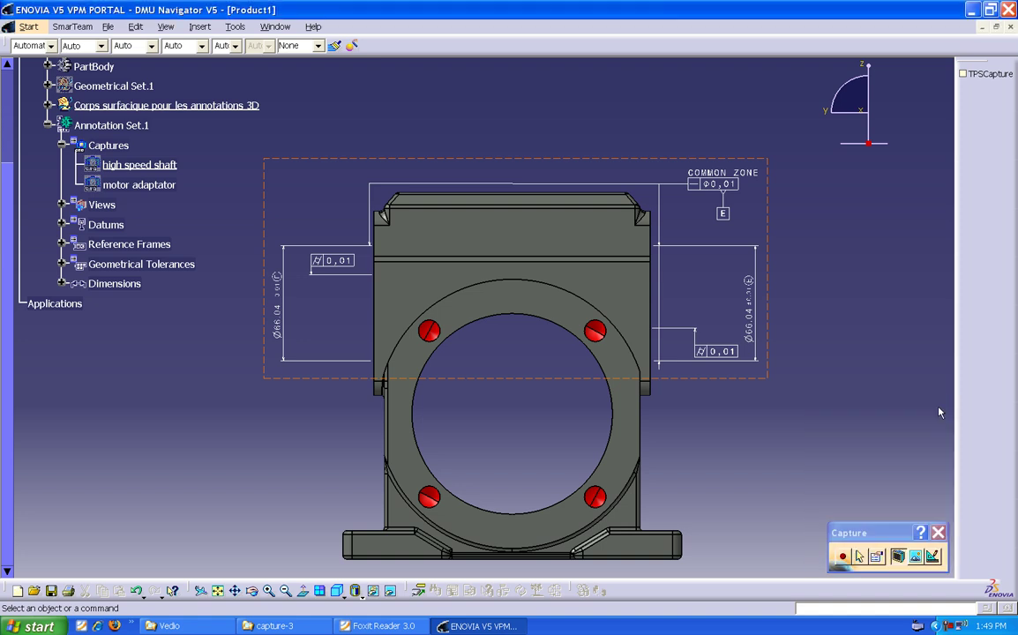
left_click(937, 534)
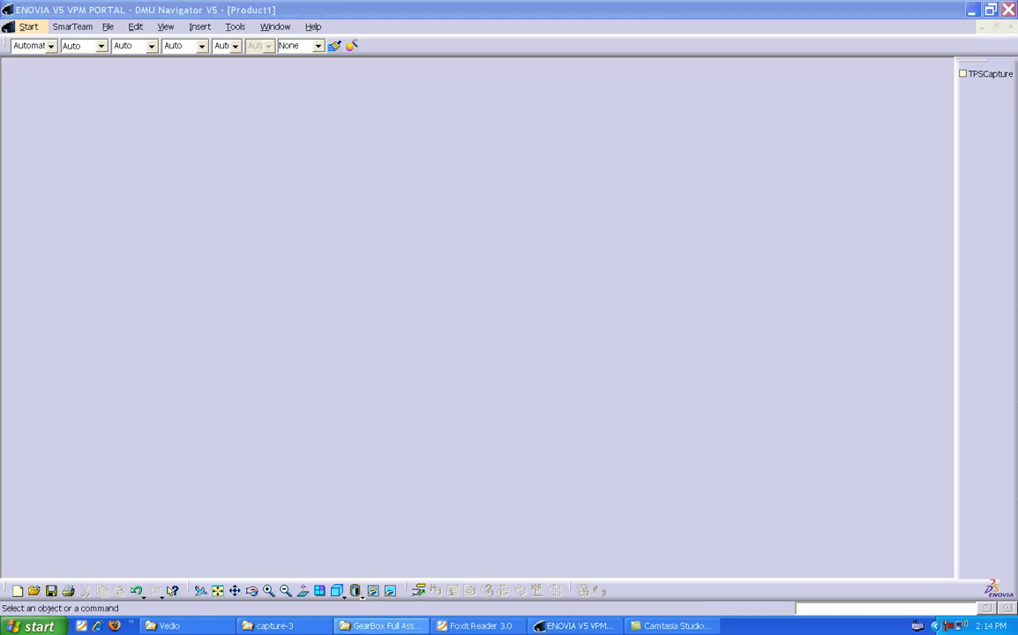
Step: Open cap-1.jpg from the GearBox Full Assembly folder to check the image, then close the viewer
left_click(402, 625)
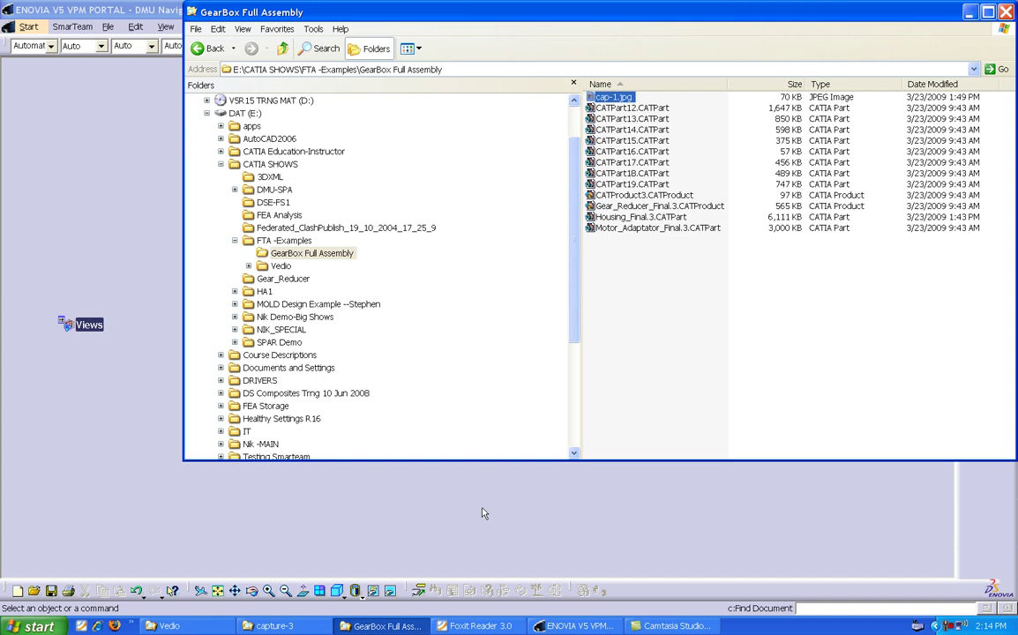
double_click(613, 97)
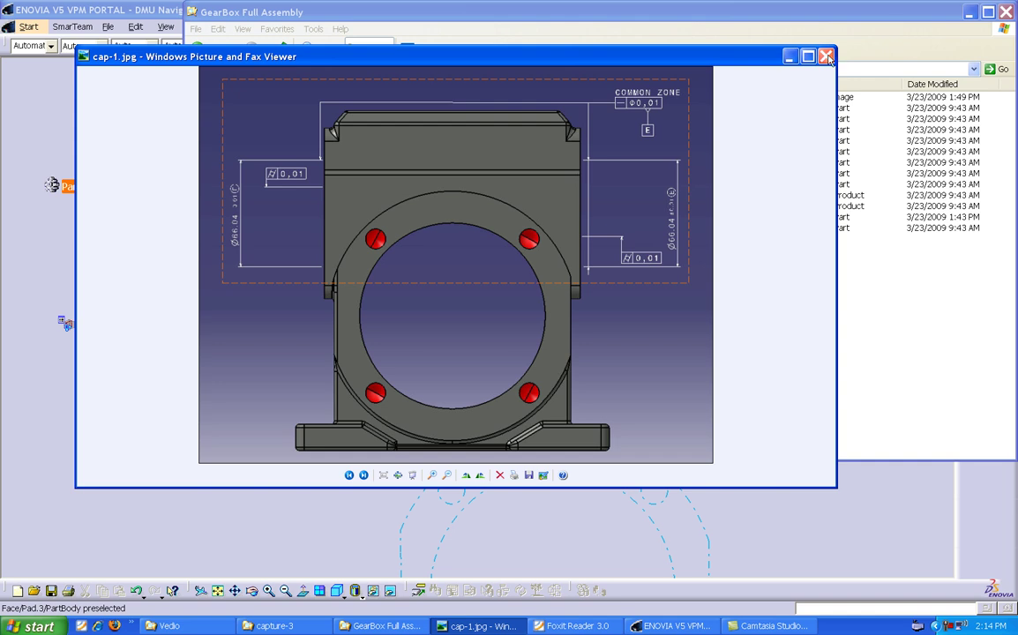
left_click(826, 55)
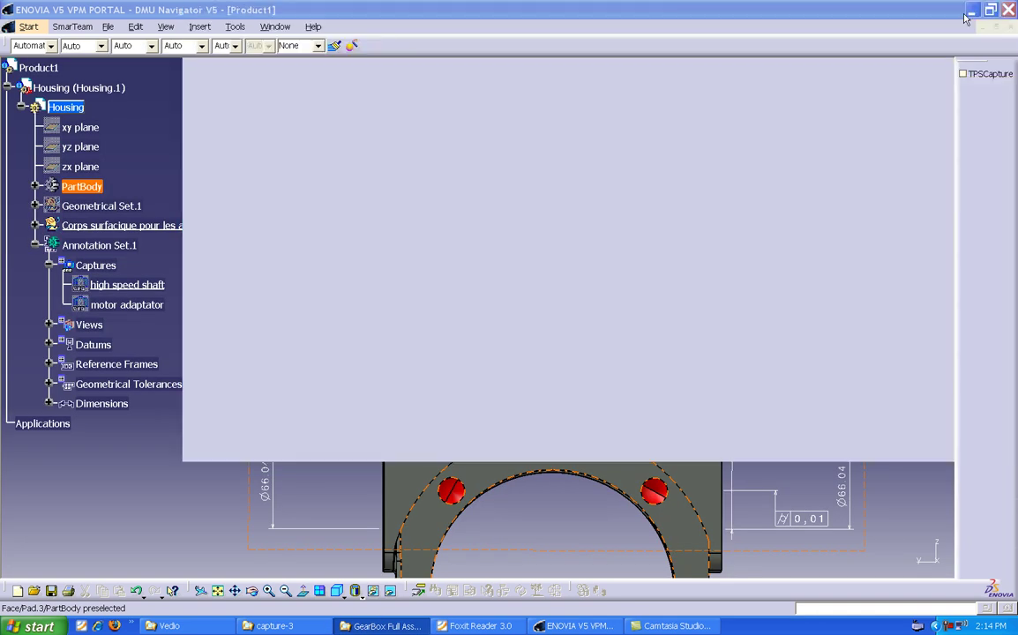
Step: Hide Annotation Set.1's 3D annotations on the recentred housing
left_click(970, 11)
middle_click(538, 225)
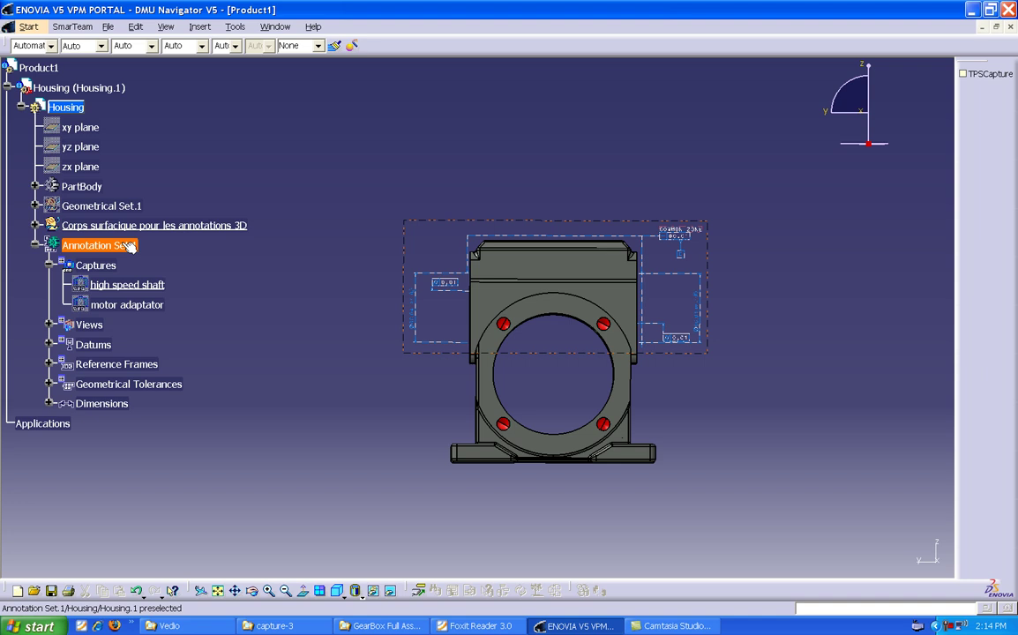
right_click(129, 248)
left_click(143, 283)
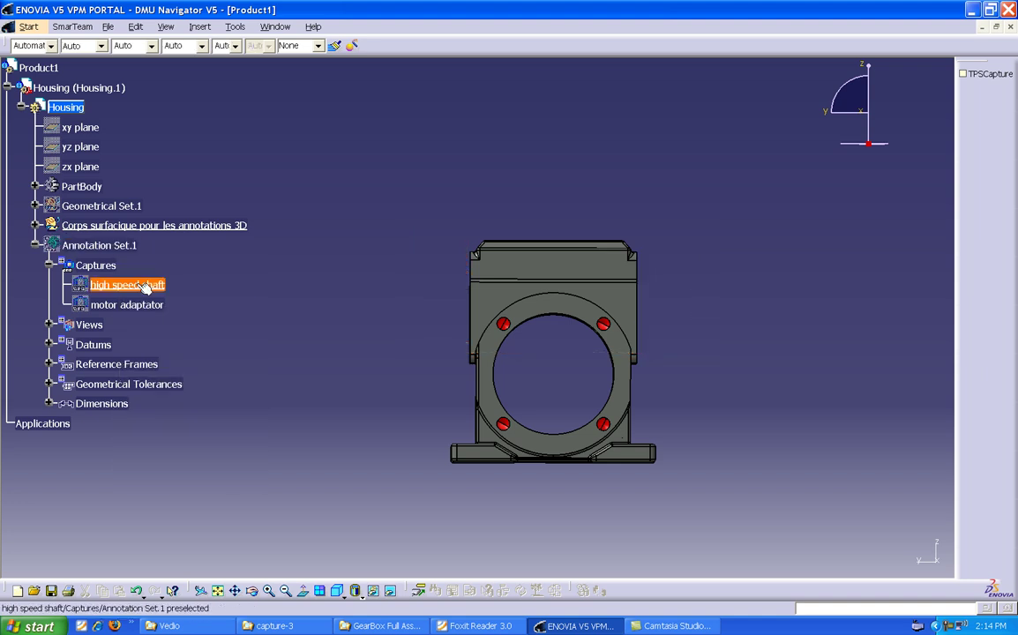
Step: Activate Product1, turn the housing to an angled view, and switch to the DMU Navigator workbench
double_click(38, 68)
middle_click_drag(591, 318, 657, 315)
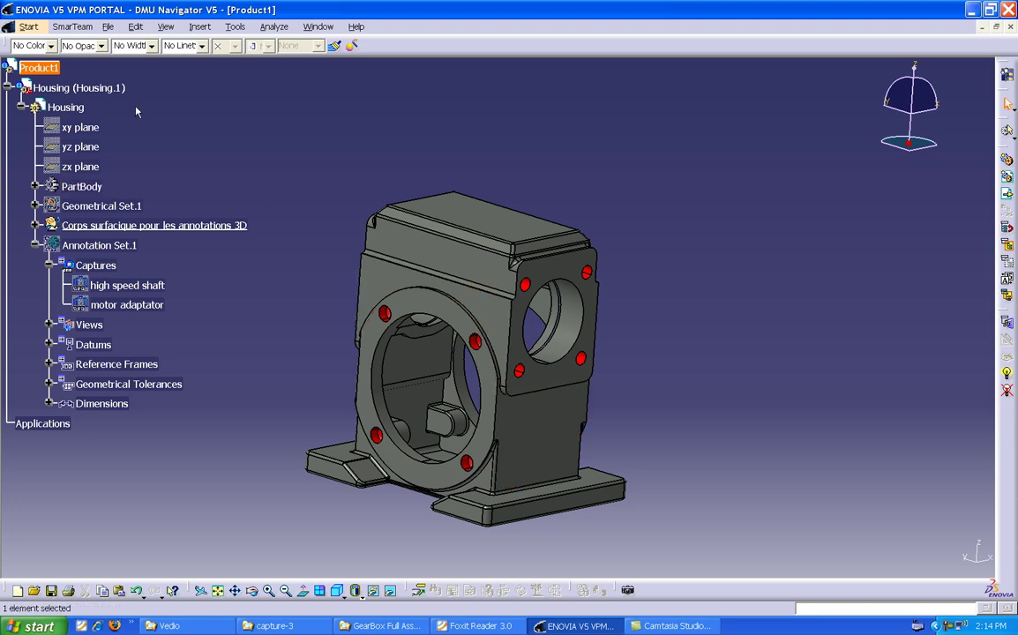
left_click(29, 26)
mouse_move(69, 60)
left_click(237, 57)
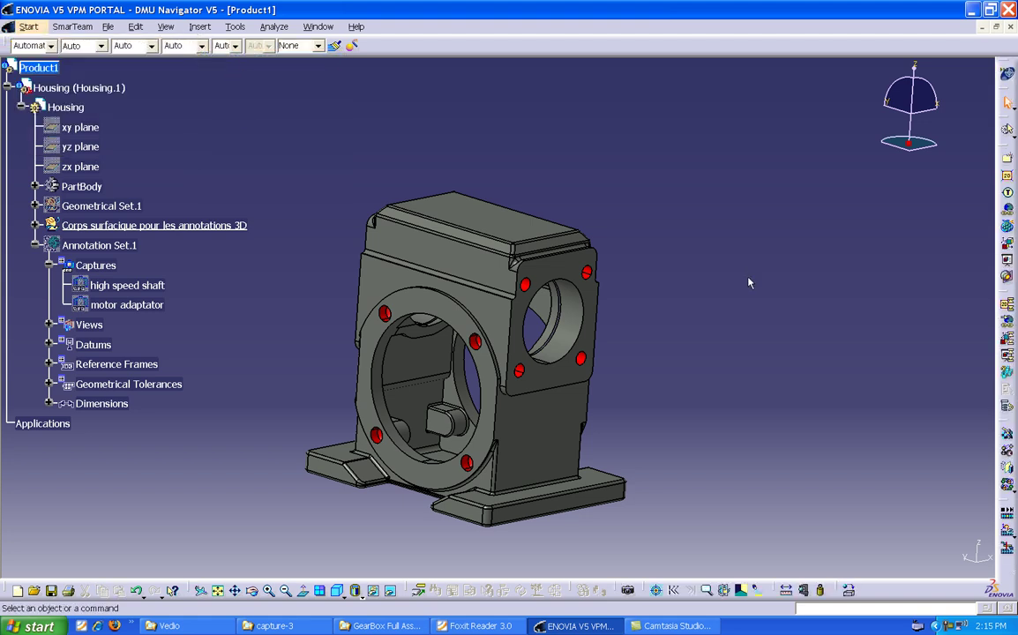
Step: Measure the front bore arc's radius with Any geometry and place the R=57.595mm label left of the housing
left_click(805, 593)
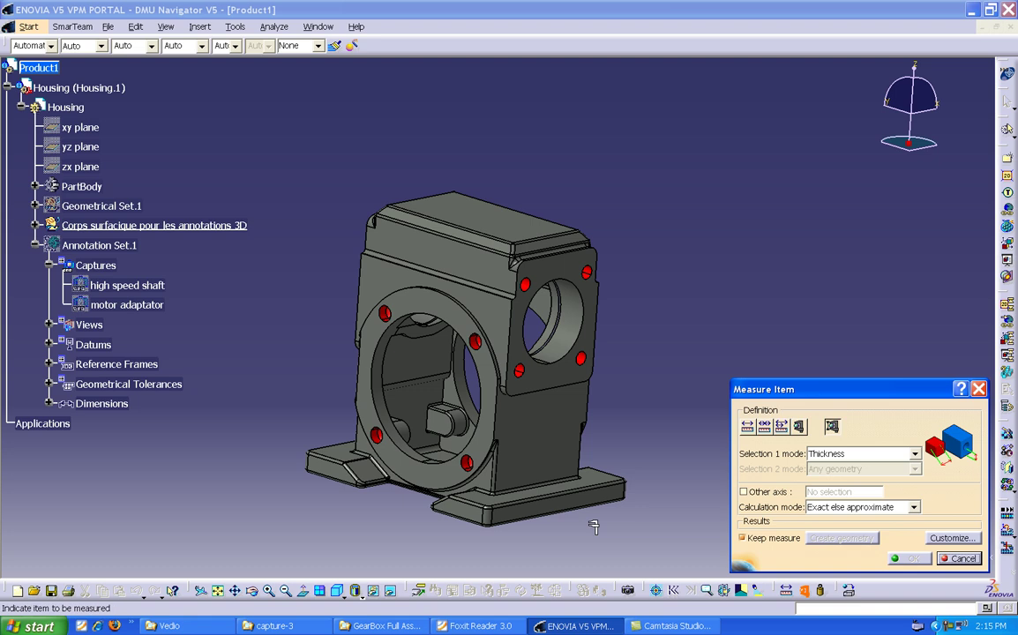
left_click(799, 426)
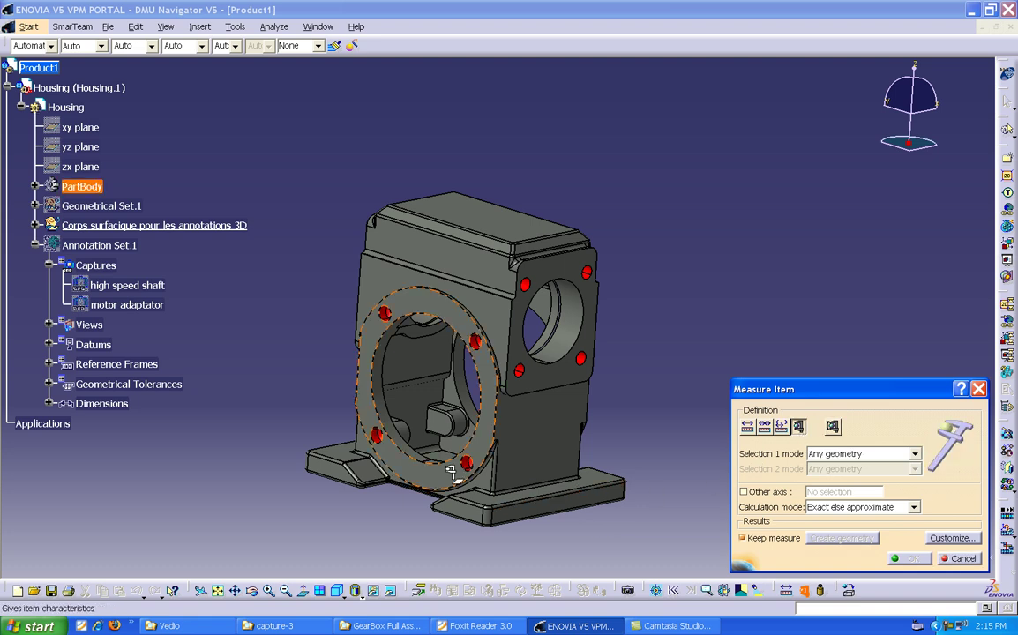
left_click(409, 455)
left_click_drag(317, 394, 277, 406)
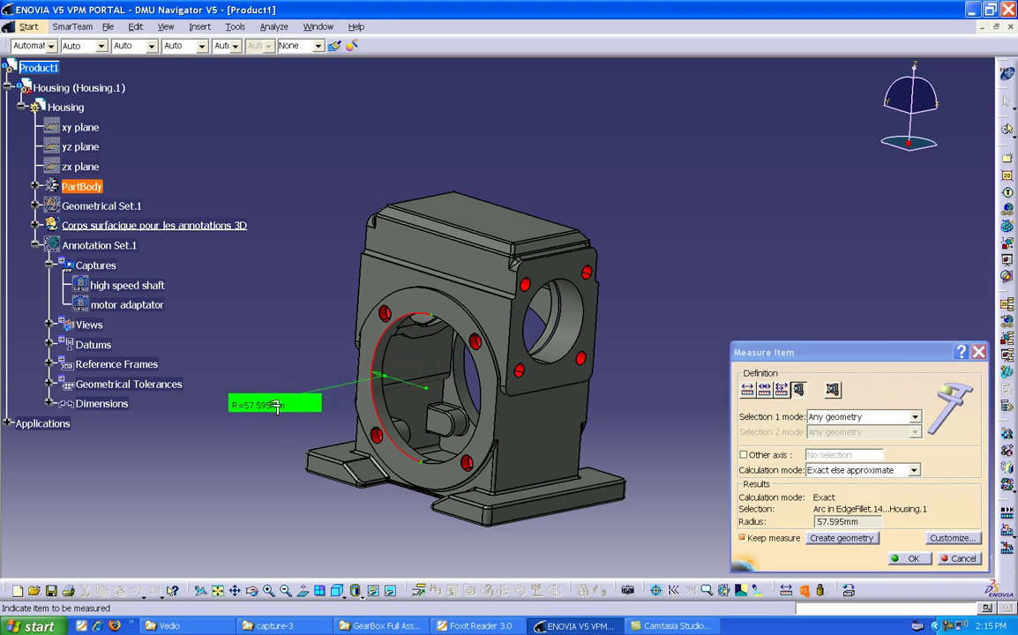
left_click(748, 391)
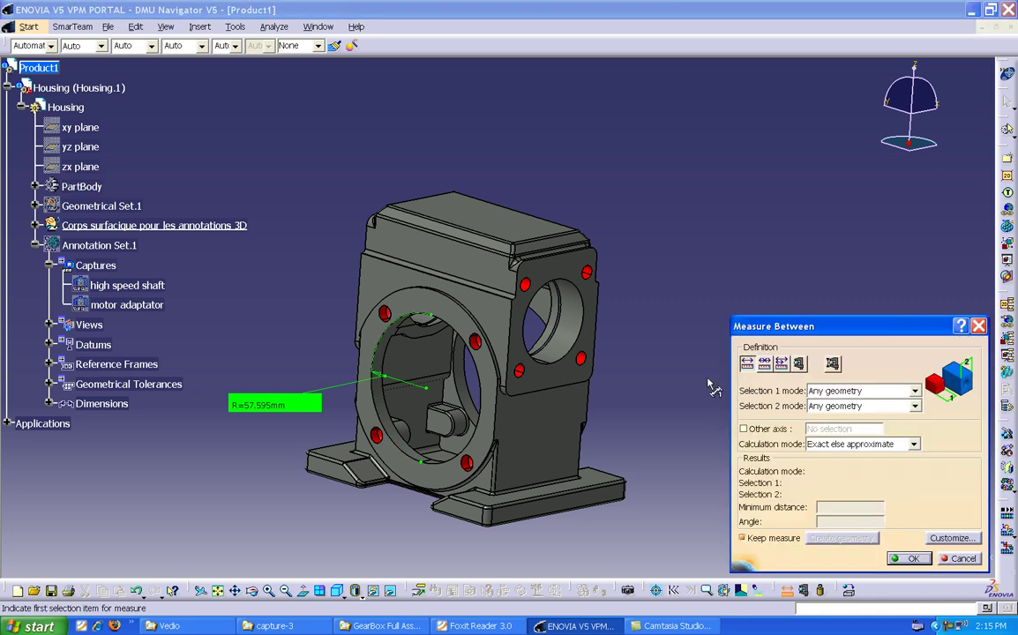
Step: Measure the 101.6mm distance between the two bore flange faces and keep the label below the housing
left_click(442, 313)
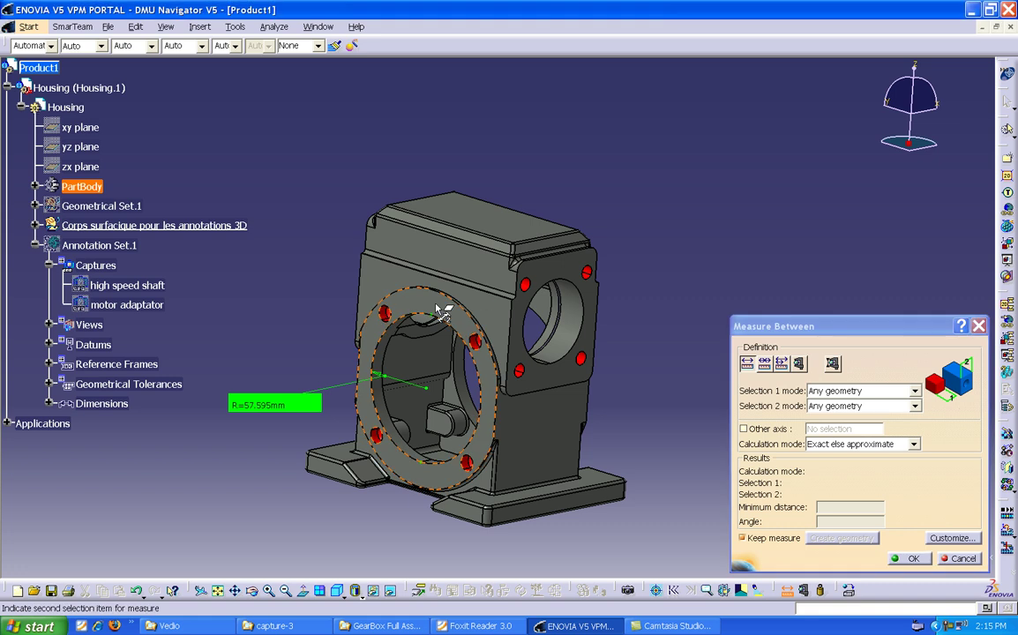
middle_click_drag(641, 307, 425, 319)
left_click(371, 344)
middle_click_drag(371, 345, 540, 297)
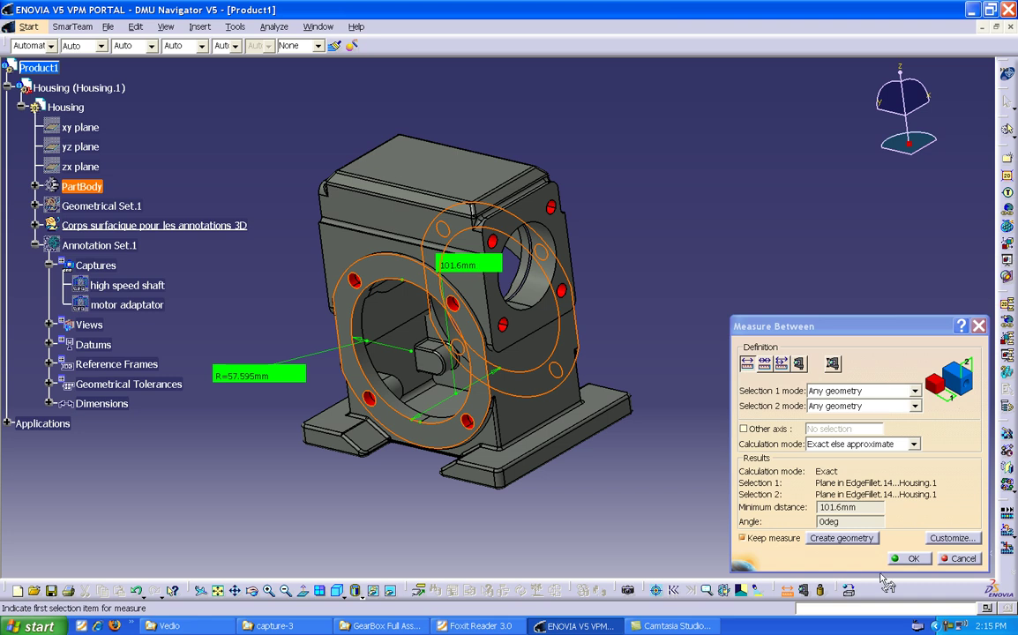
middle_click_drag(375, 285, 471, 306)
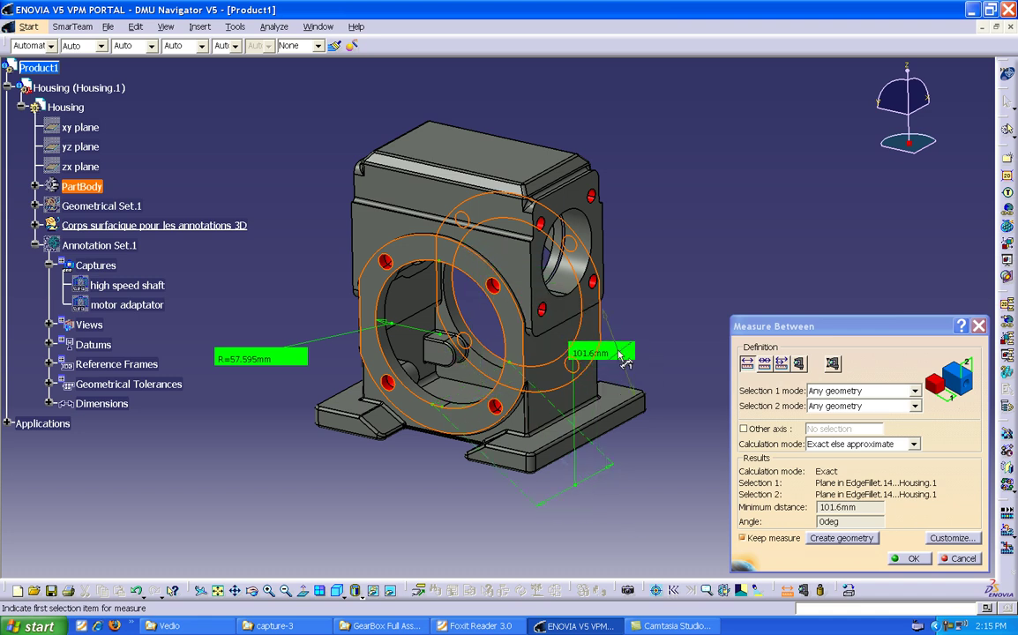
left_click(631, 509)
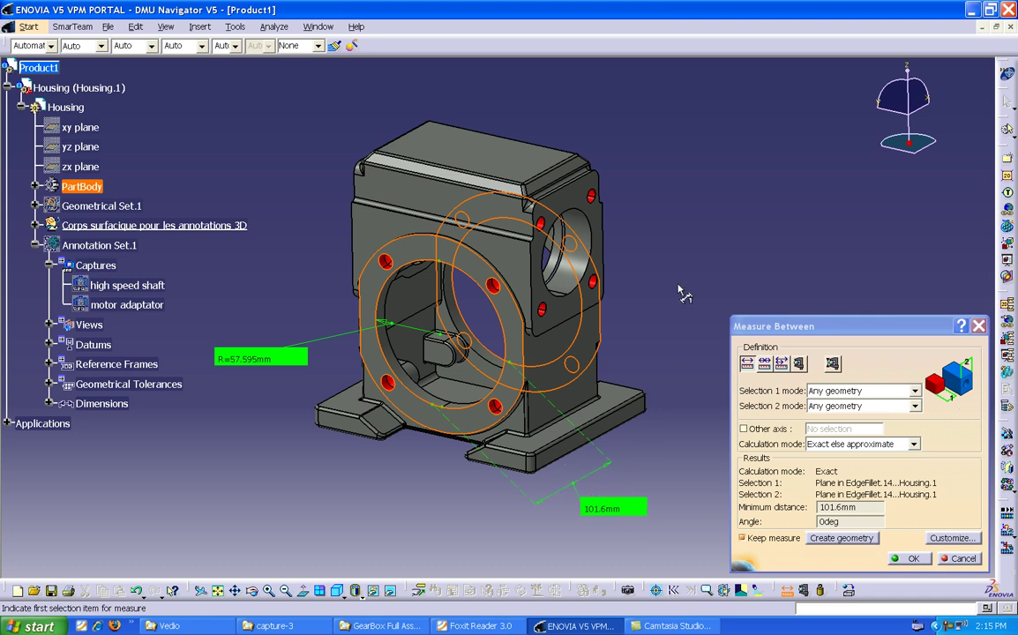
left_click(912, 559)
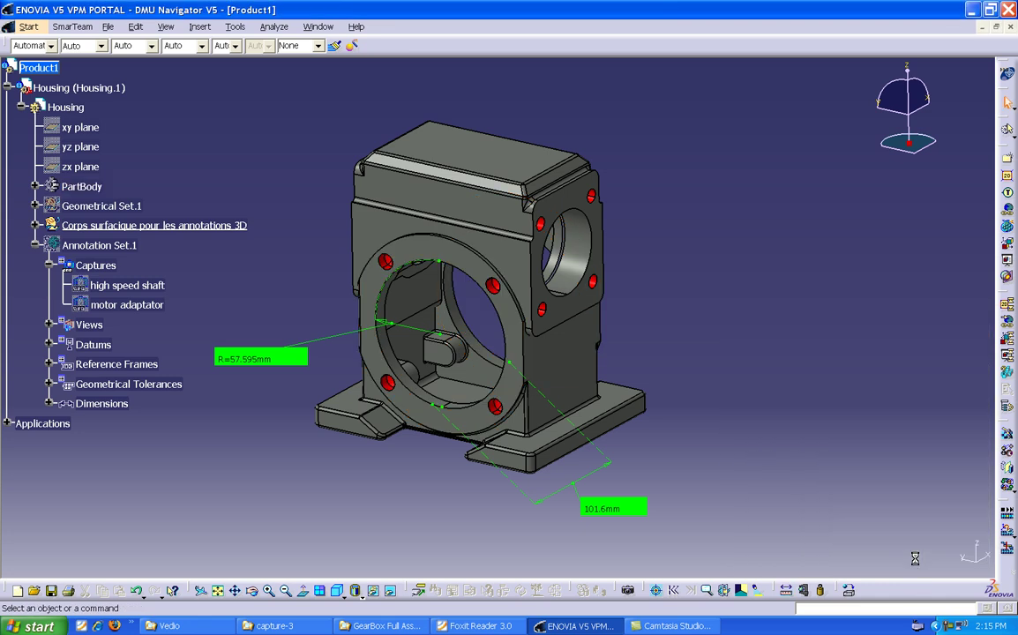
Step: Measure the Housing's inertia (8.289kg mass at 7200kg_m3), dismiss the results and pan the model right
left_click(821, 593)
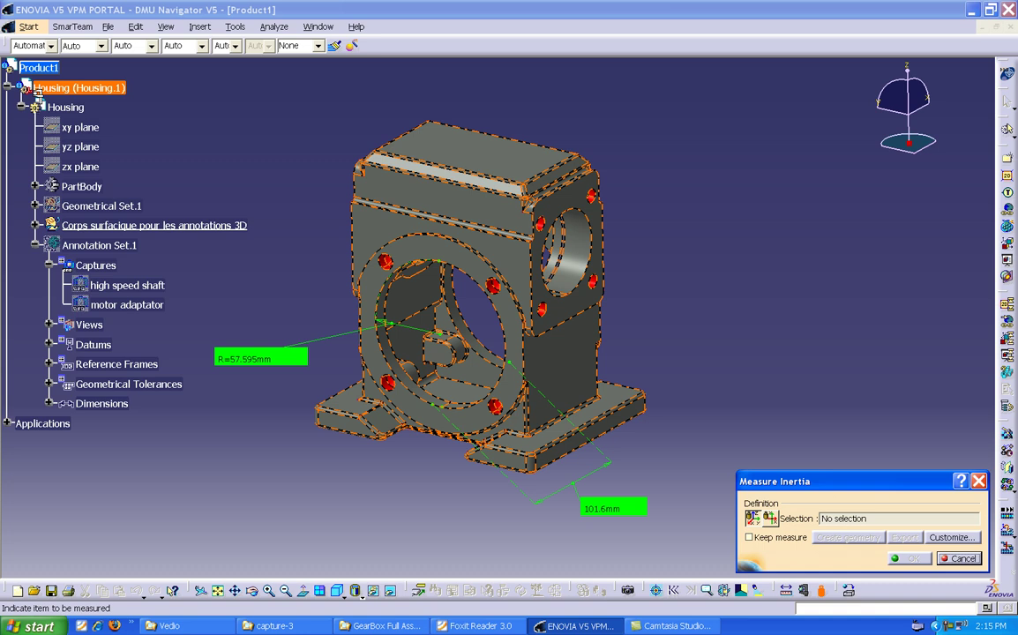
left_click(65, 109)
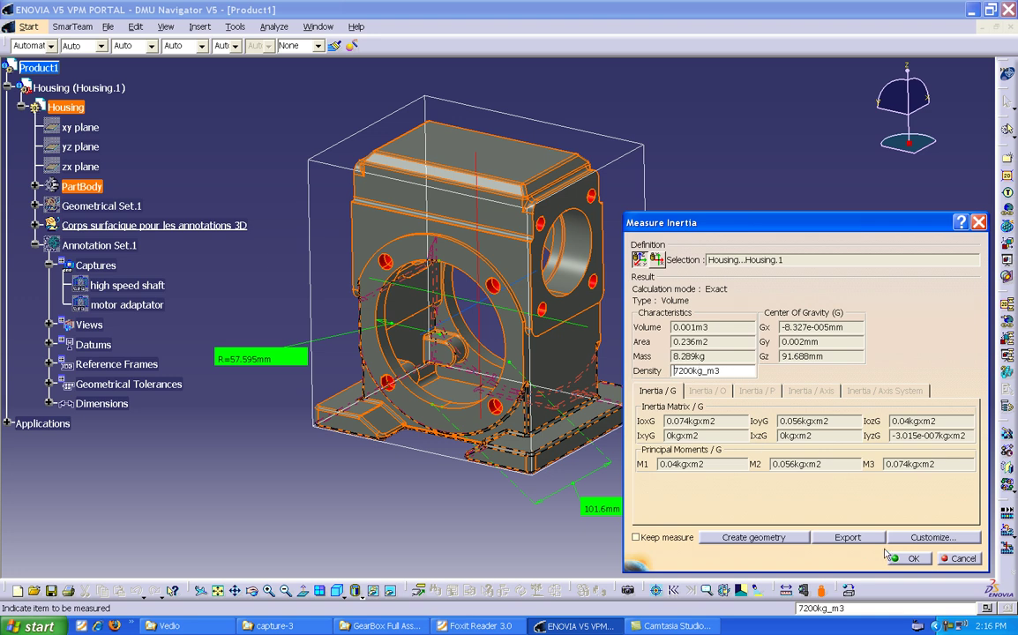
key("Escape")
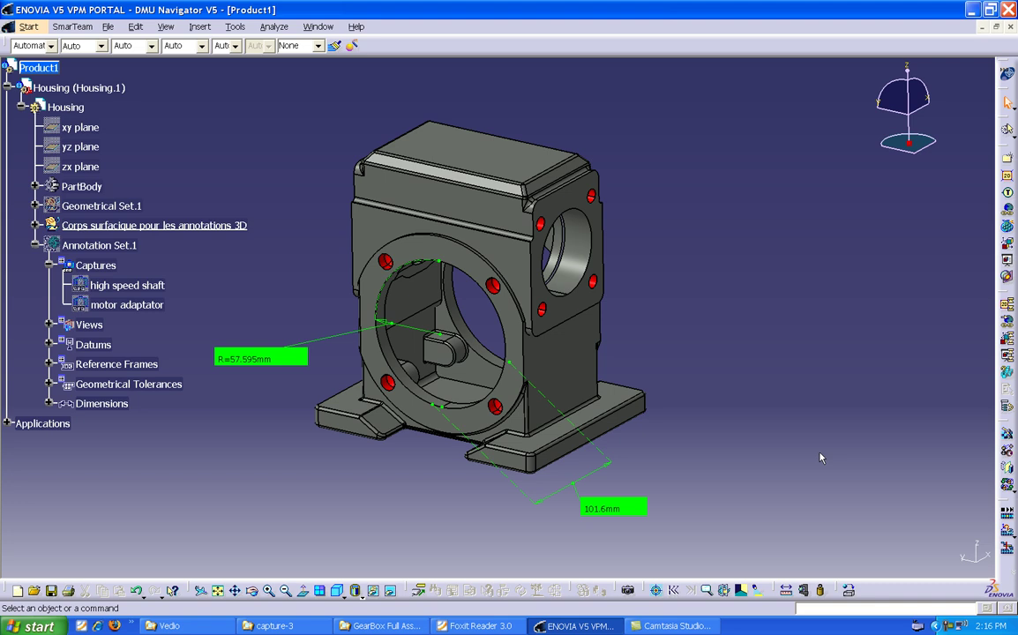
middle_click_drag(698, 368, 771, 367)
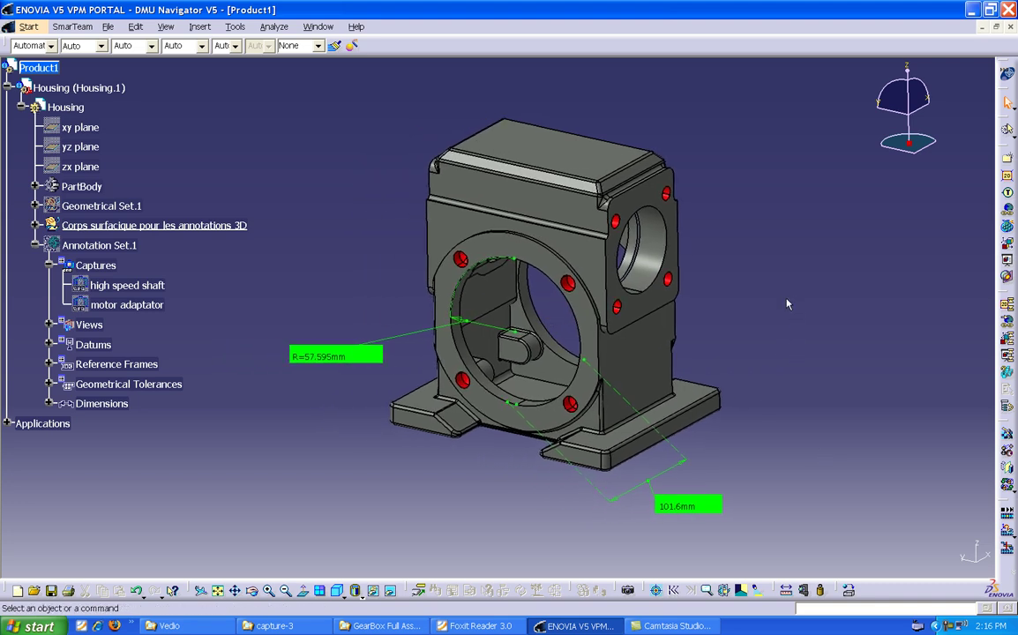
left_click(804, 593)
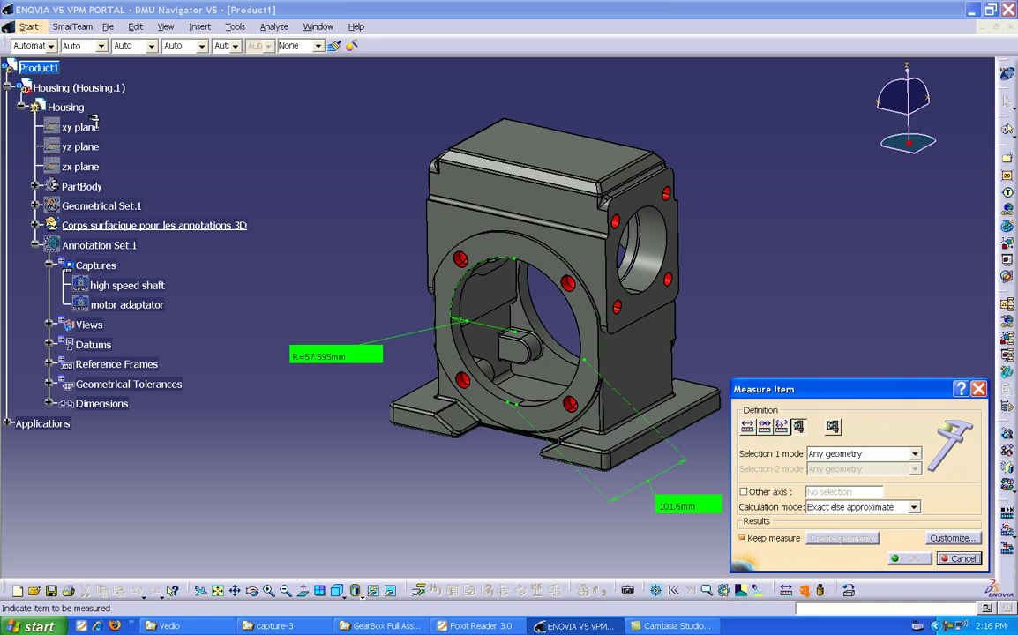
left_click(71, 109)
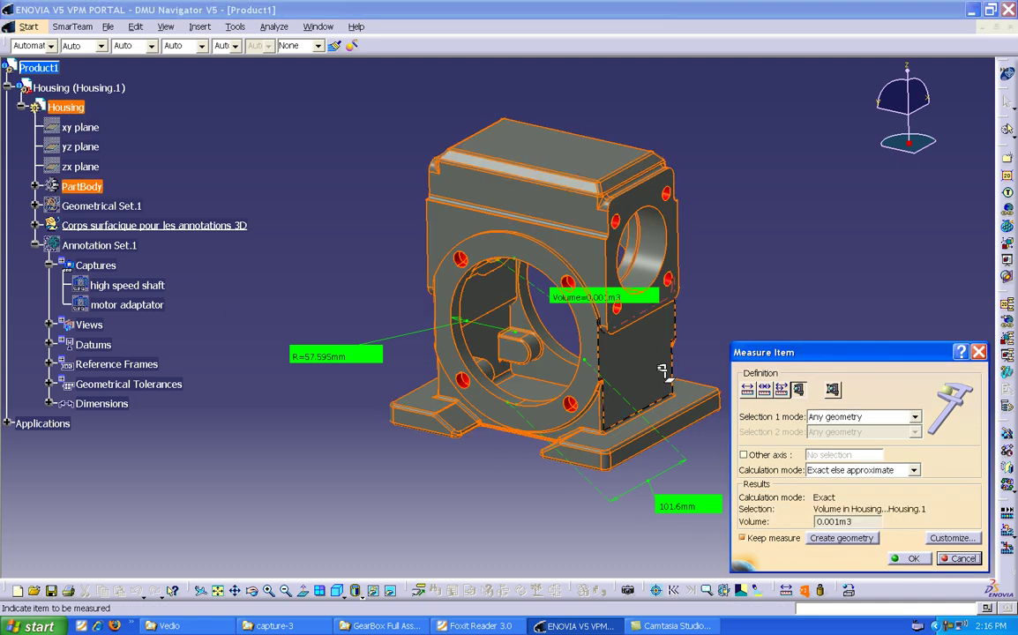
left_click(961, 559)
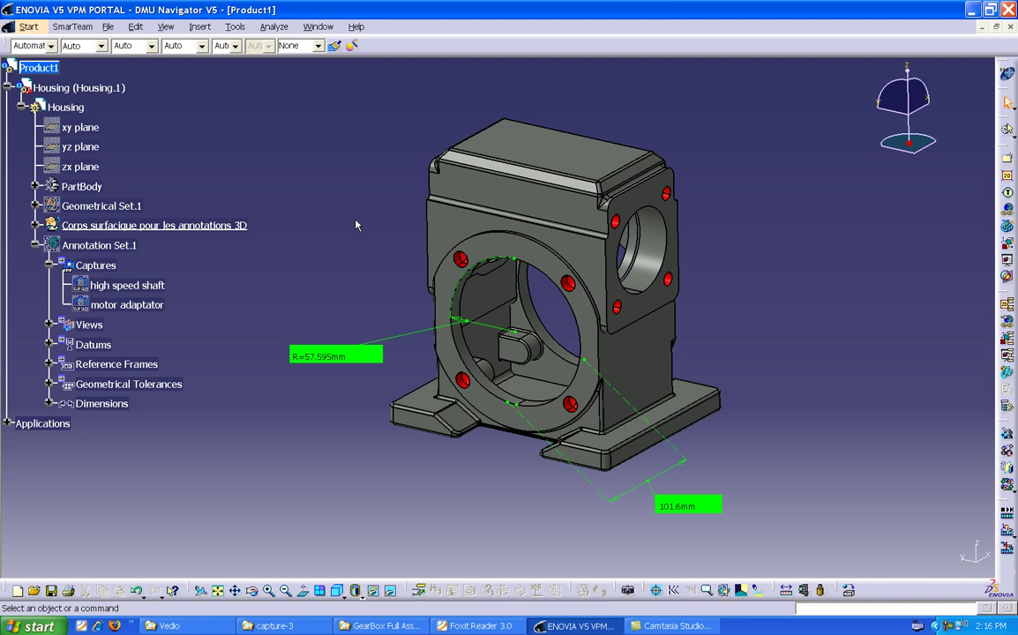
Step: Start printing to the PrimoPDF printer with the print area set to Selection
left_click(106, 26)
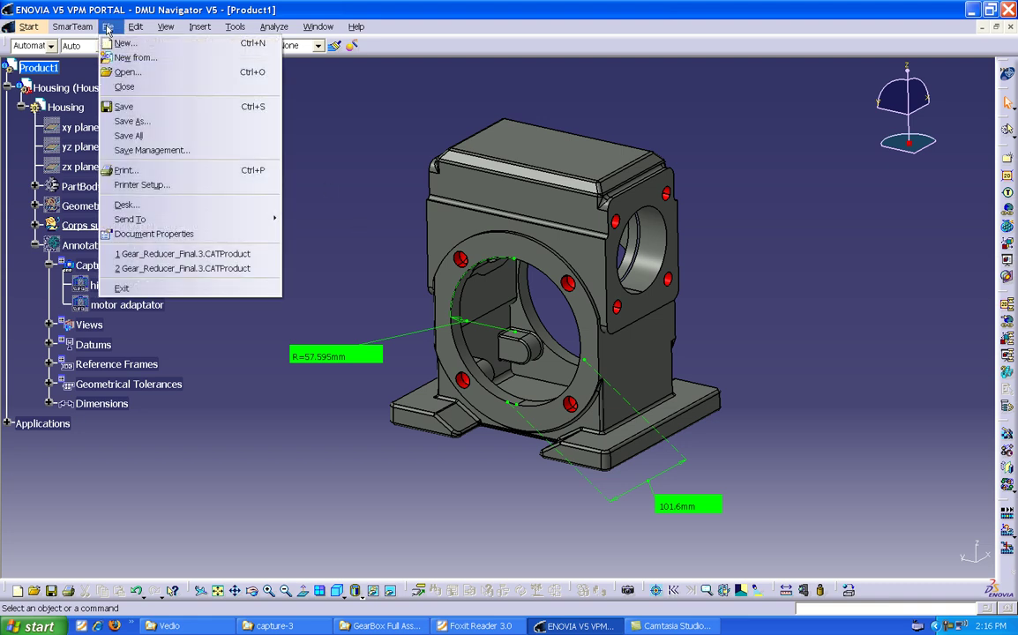
left_click(123, 170)
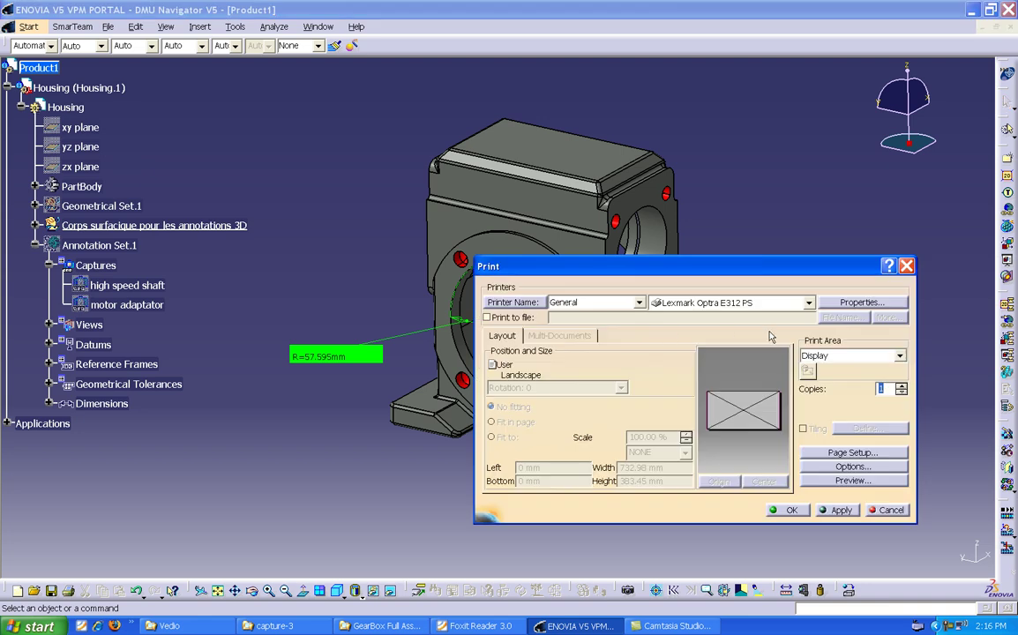
left_click(808, 303)
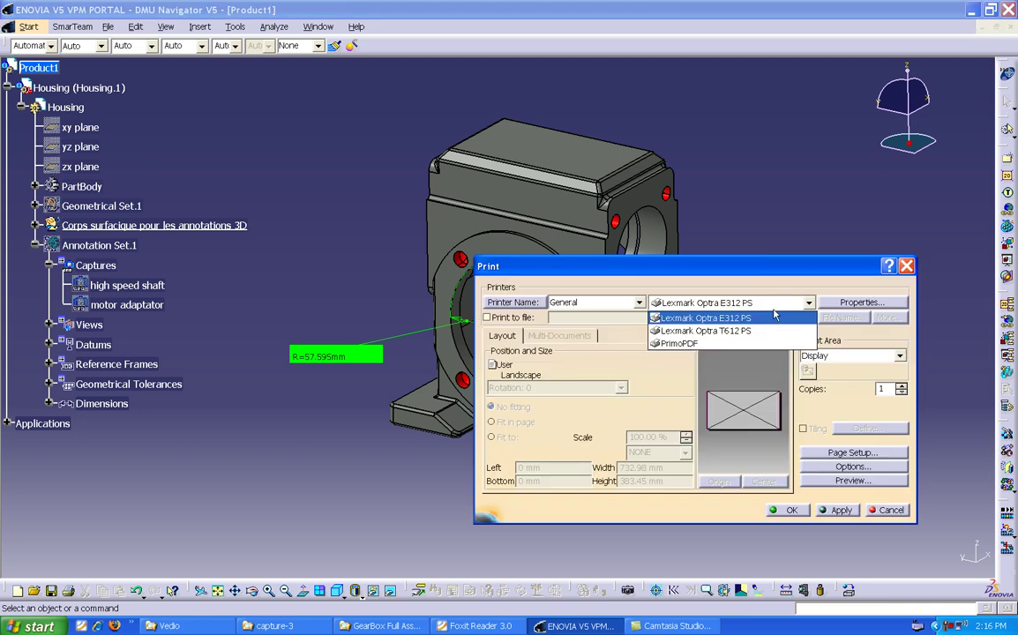
left_click(728, 344)
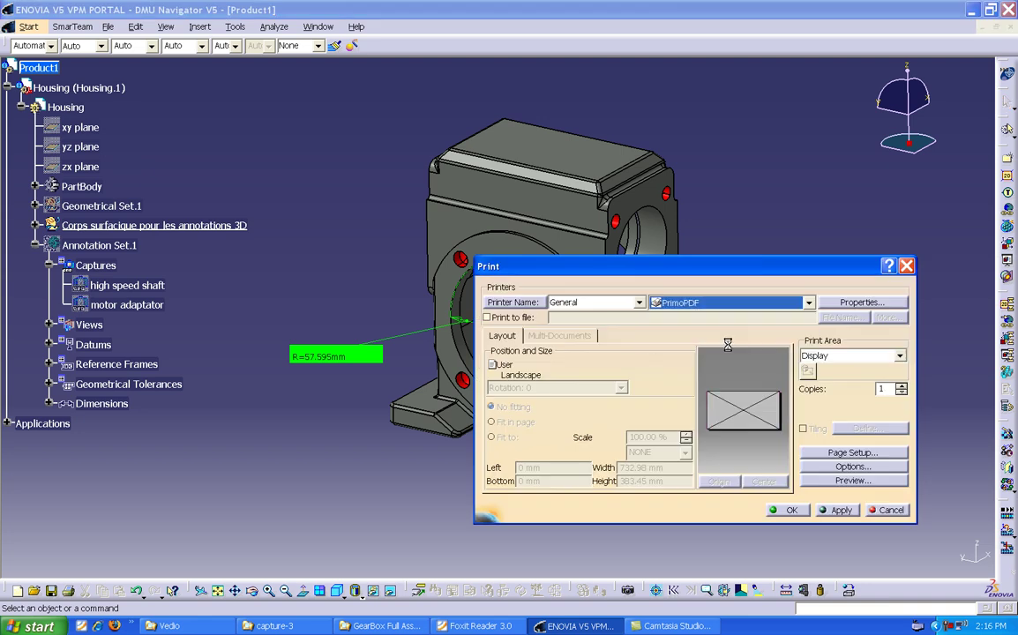
left_click(844, 356)
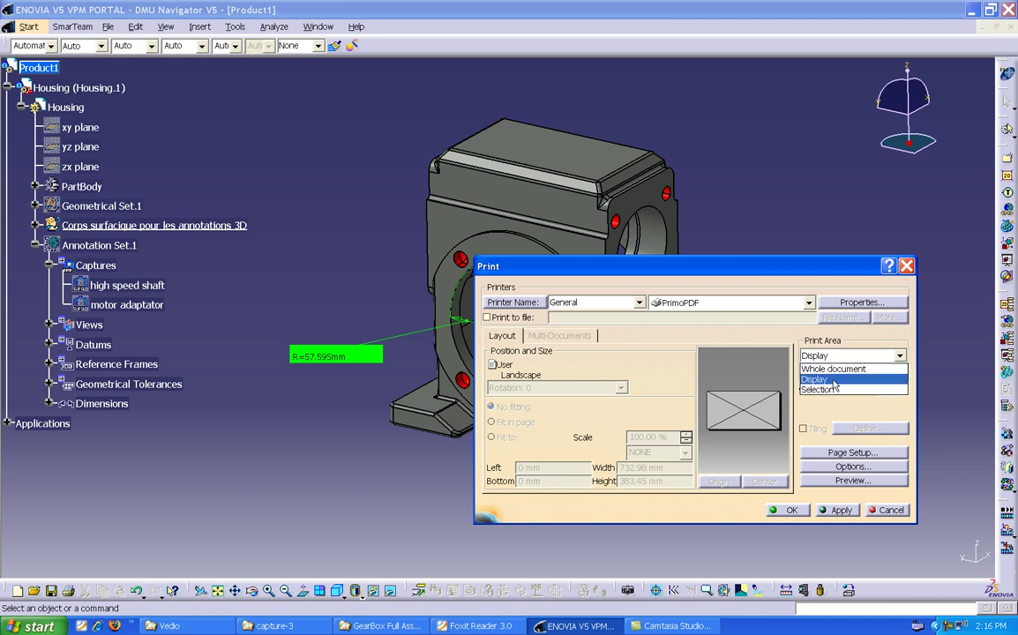
left_click(831, 390)
Step: Frame the housing as the print area and create the PDF, overwriting Product1.pdf
left_click(808, 373)
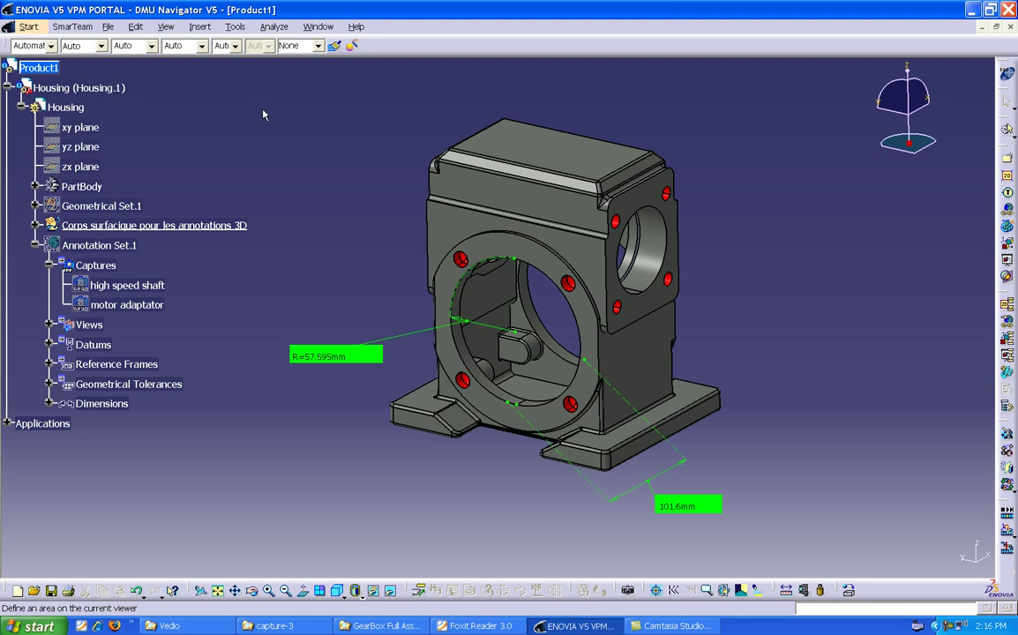
left_click_drag(265, 104, 761, 535)
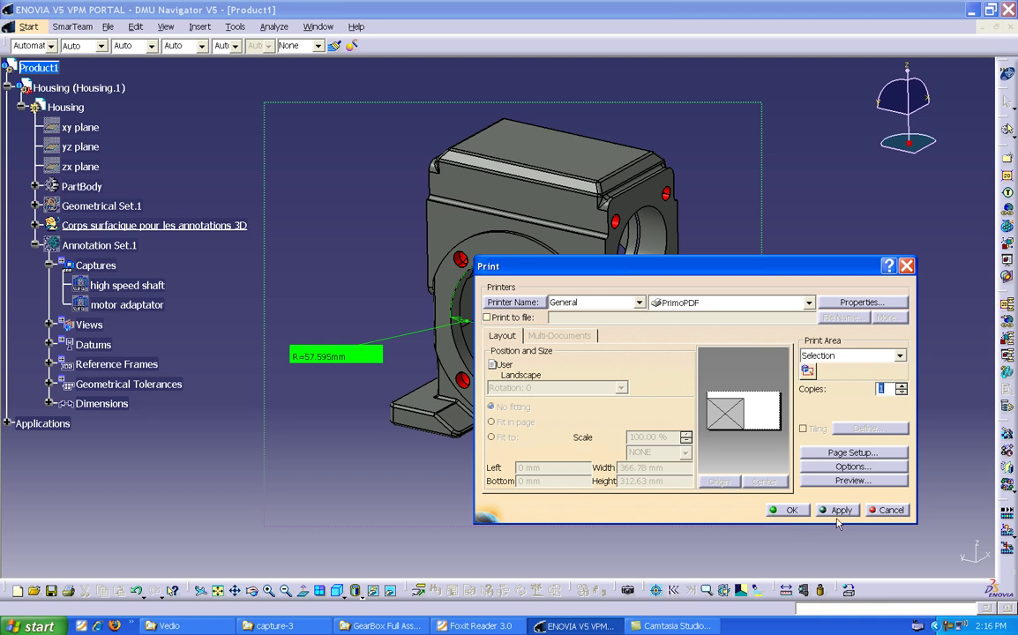
left_click(789, 511)
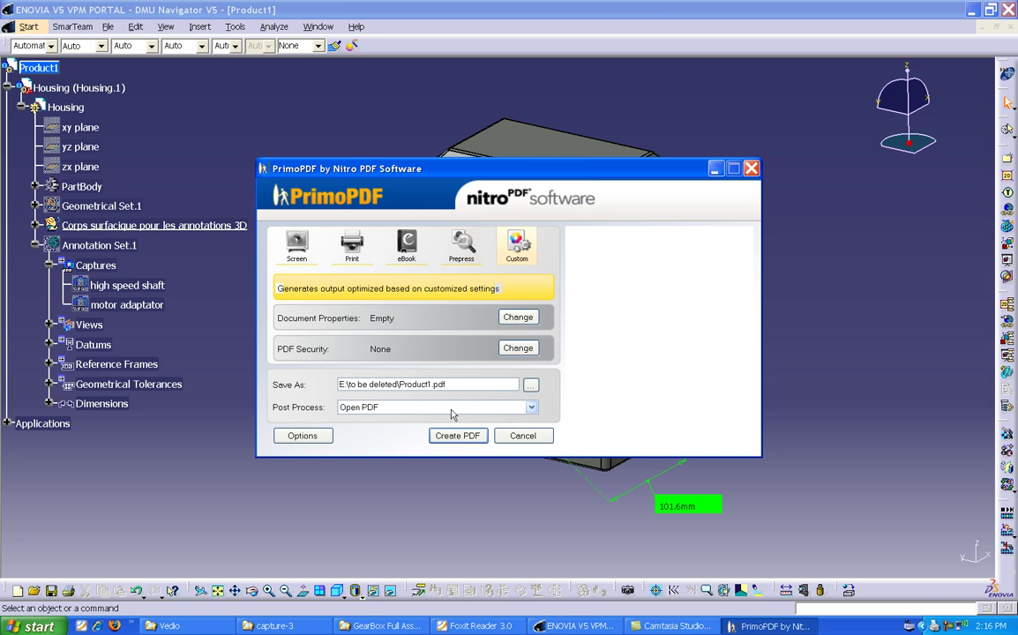
left_click(451, 435)
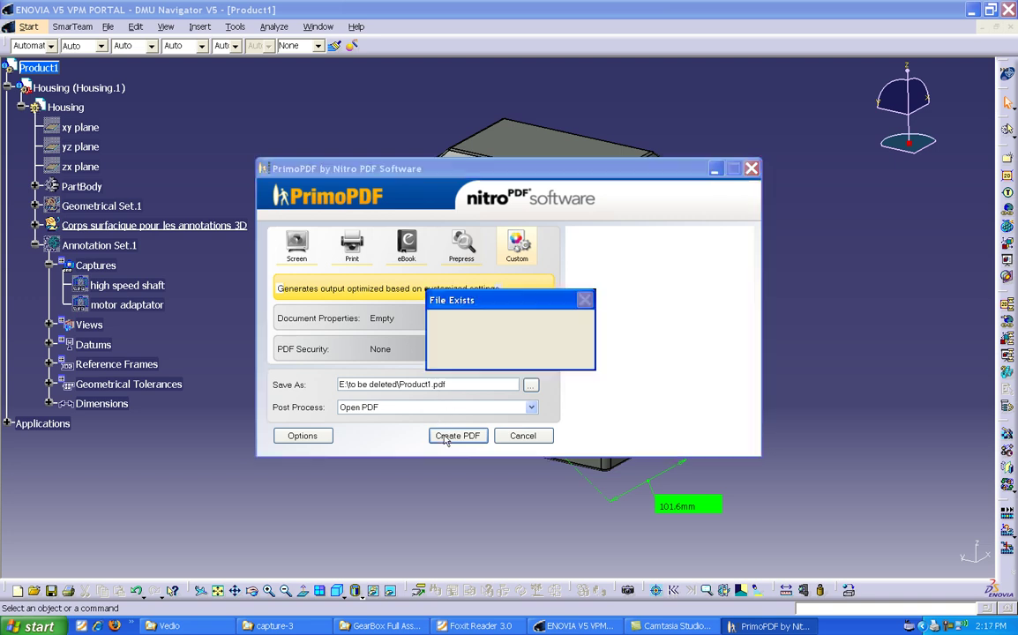
left_click(469, 350)
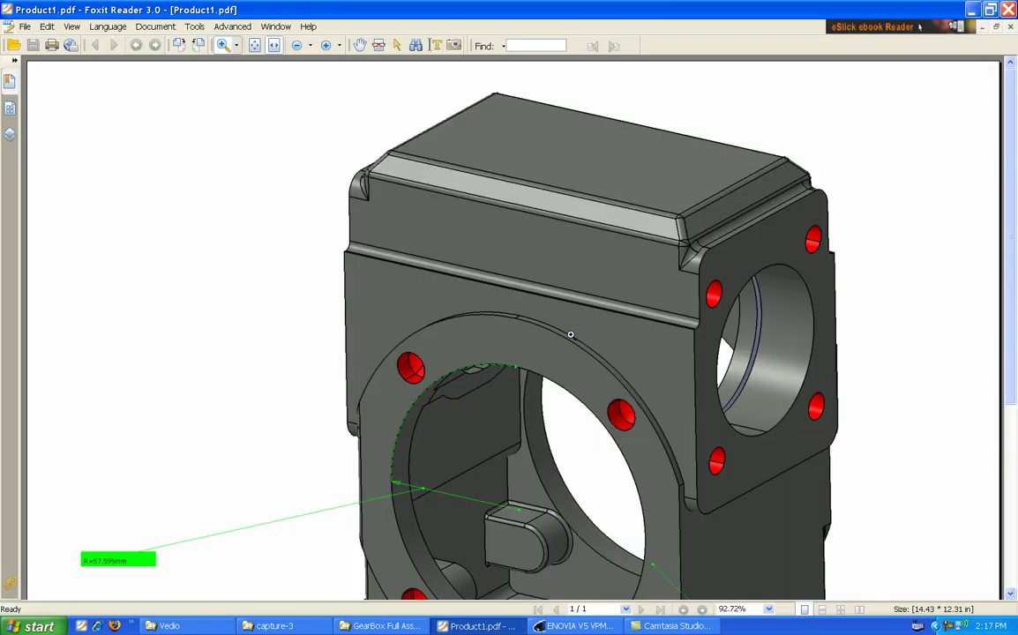
Step: Fit the whole Product1.pdf page in the Foxit Reader window
left_click(255, 45)
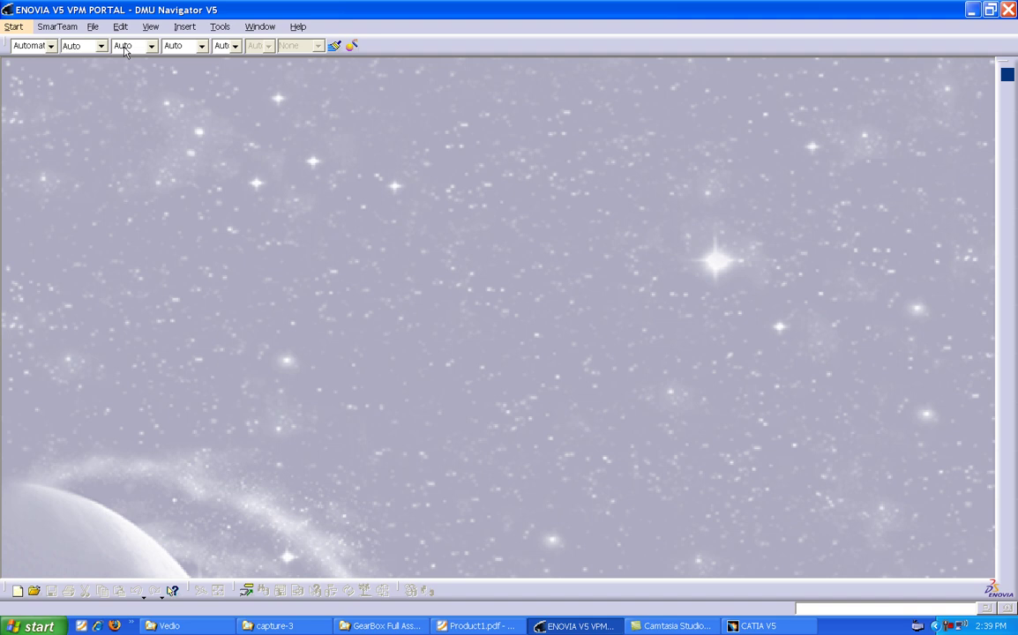
Step: Open Gear_Reducer_Final.3.CATProduct, dismiss the warning, and rotate the assembly to another side
left_click(93, 27)
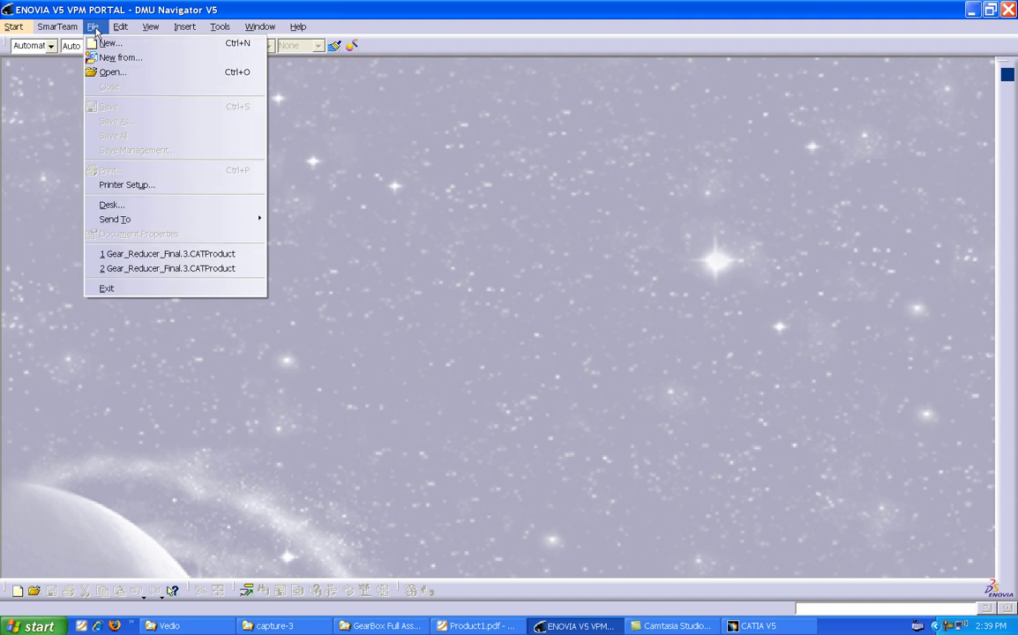
left_click(104, 72)
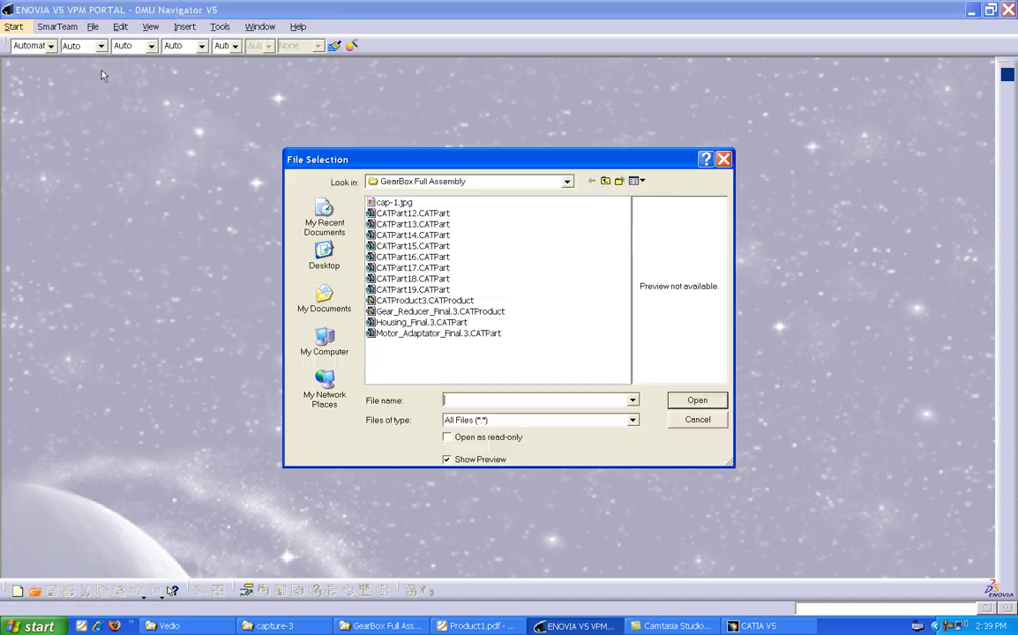
left_click(424, 311)
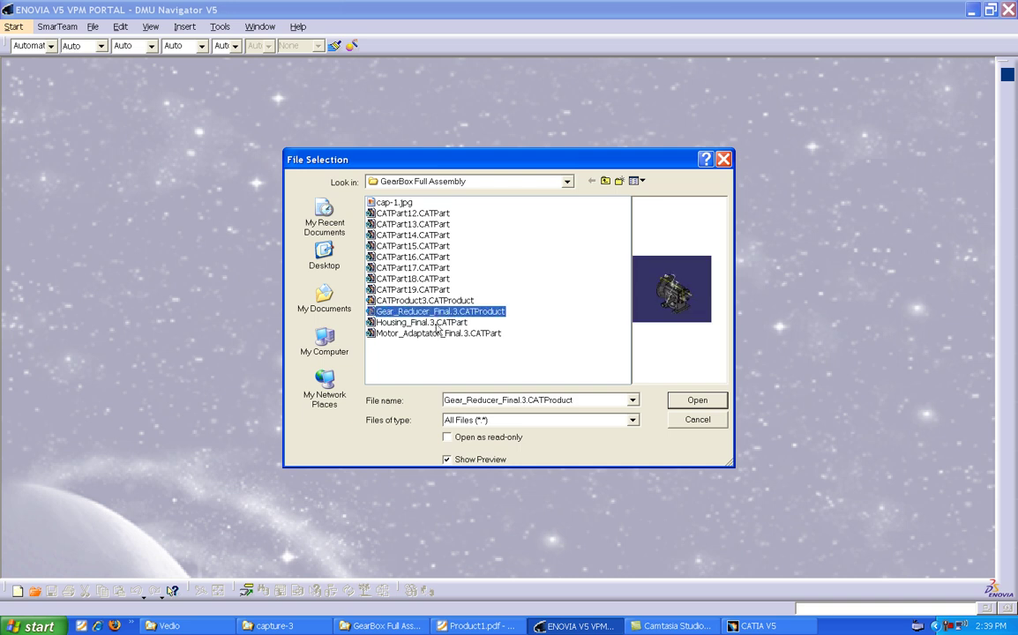
left_click(697, 399)
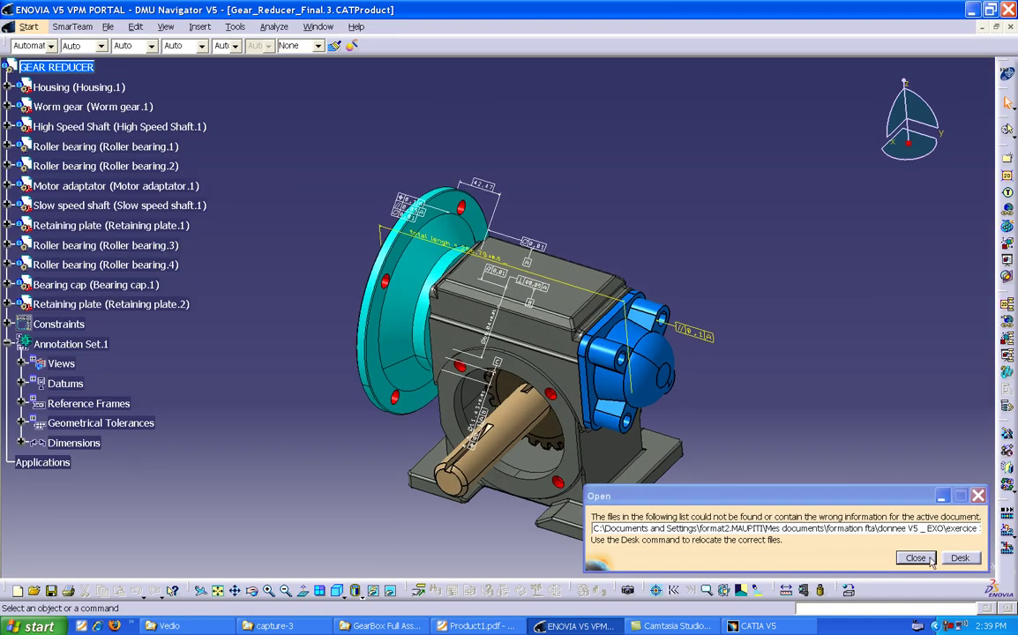
left_click(923, 559)
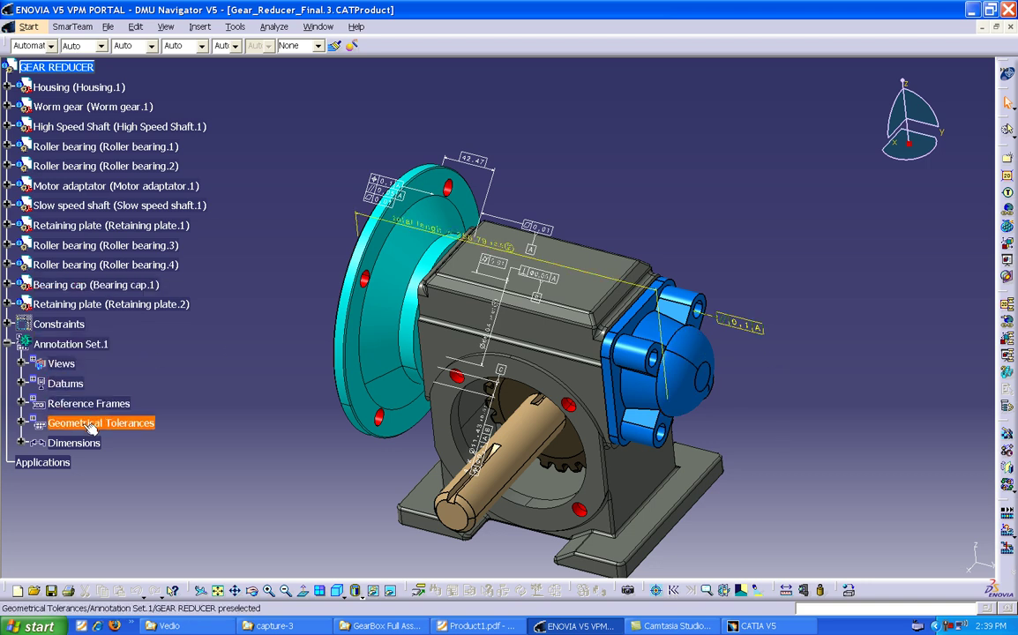
middle_click_drag(749, 357, 795, 432)
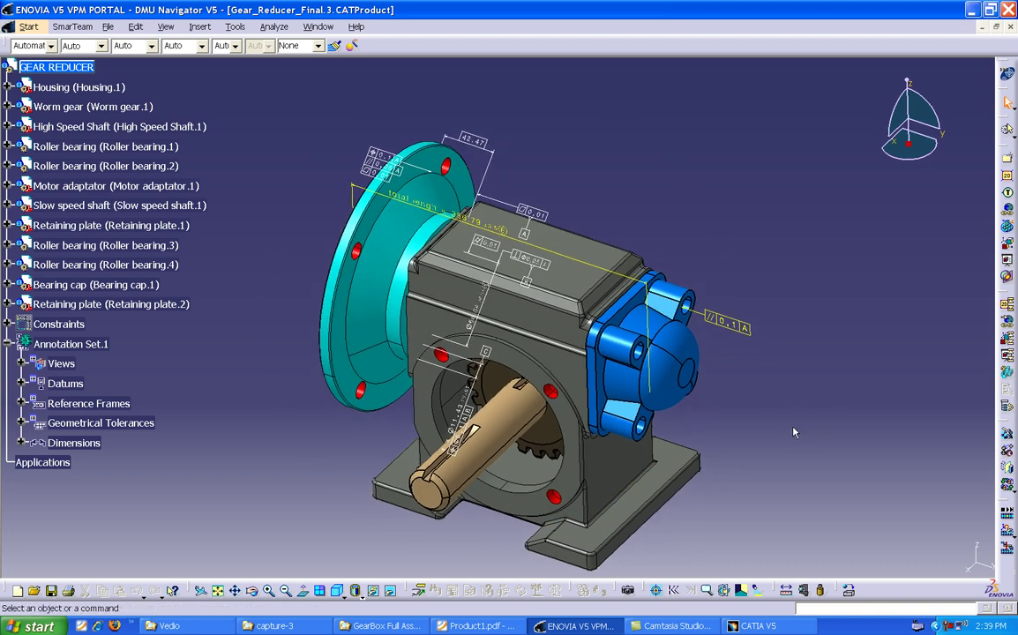